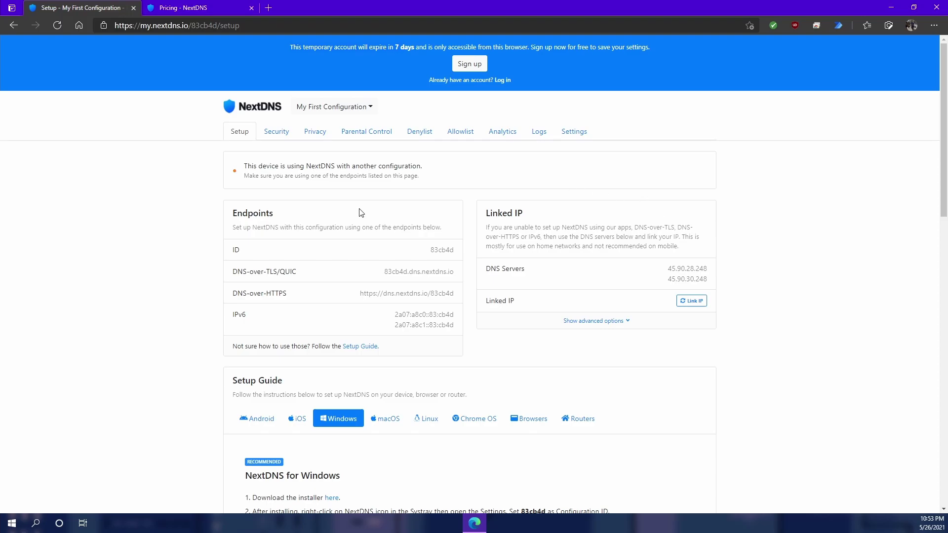
# Highlight the configuration ID, then the DNS-over-TLS address.
pyautogui.moveTo(429, 250); pyautogui.dragTo(462, 254)
pyautogui.click(439, 250)
pyautogui.moveTo(388, 272); pyautogui.dragTo(459, 275)
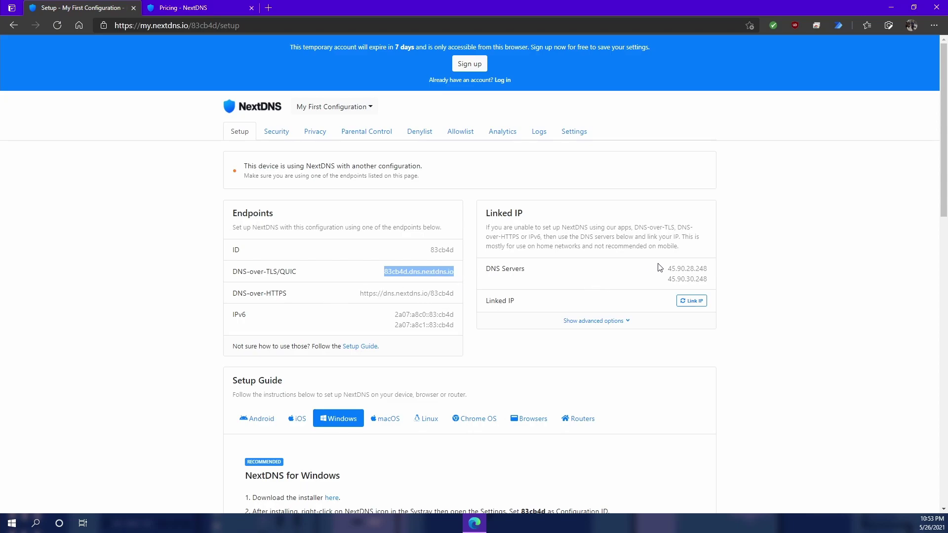
# Select both DNS server addresses, 45.90.28.248 and 45.90.30.248, in the Linked IP box.
pyautogui.moveTo(669, 268); pyautogui.dragTo(711, 280)
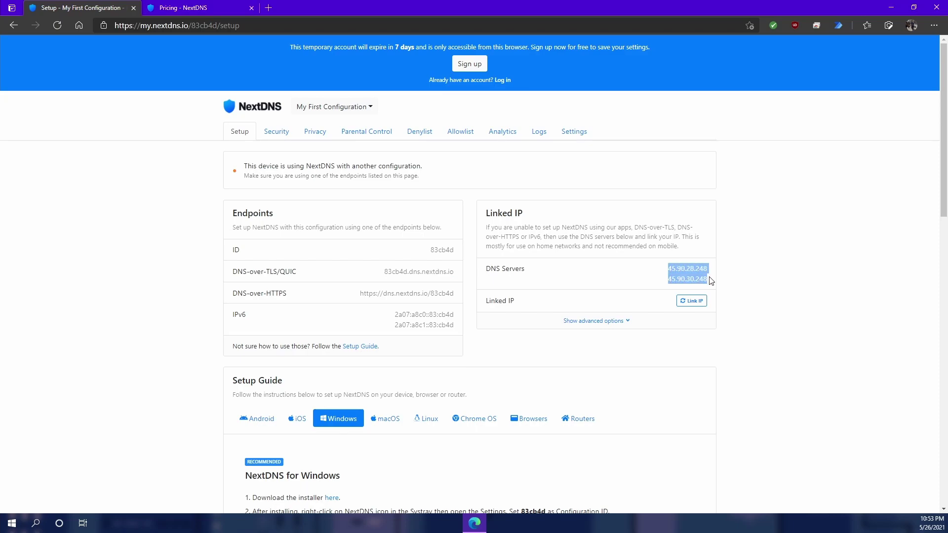
pyautogui.click(670, 267)
pyautogui.moveTo(670, 267); pyautogui.dragTo(712, 281)
pyautogui.scroll(-6, 656, 276)
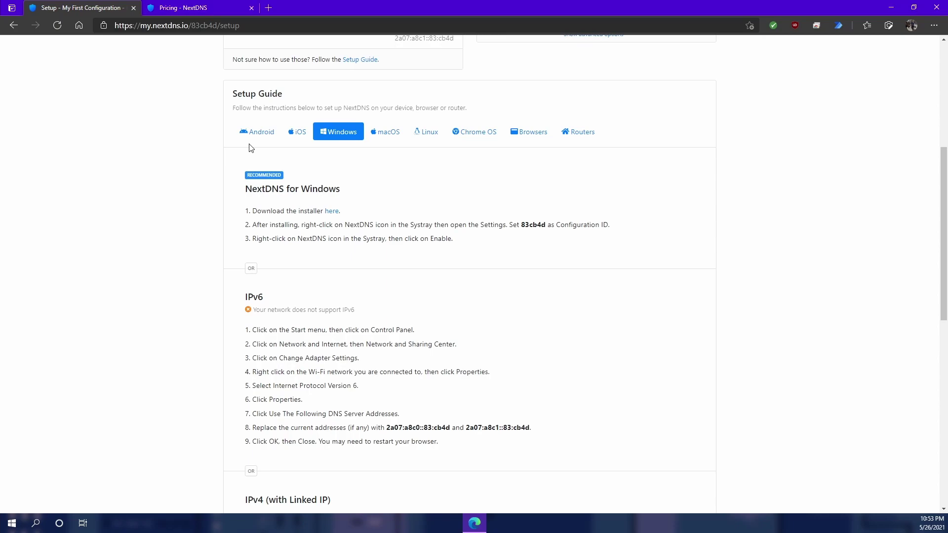
pyautogui.click(578, 133)
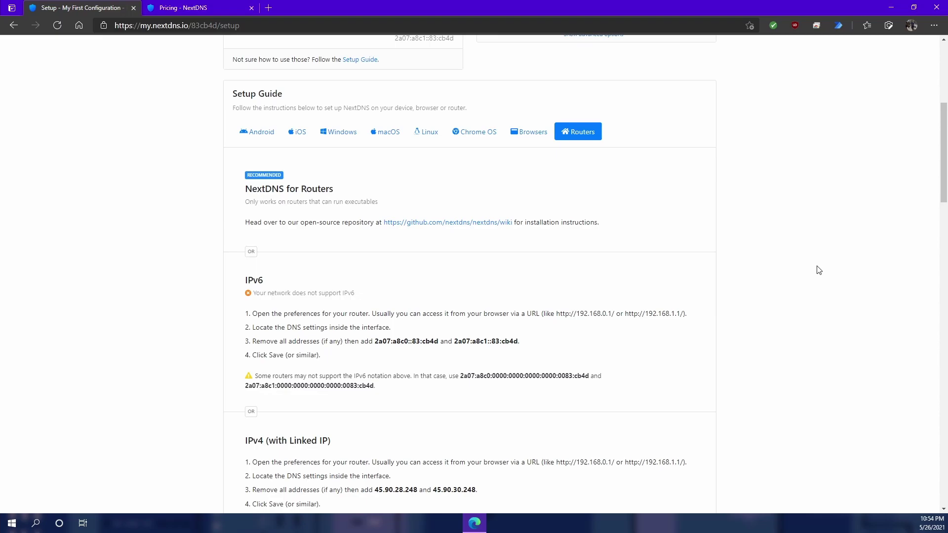
pyautogui.scroll(6, 818, 270)
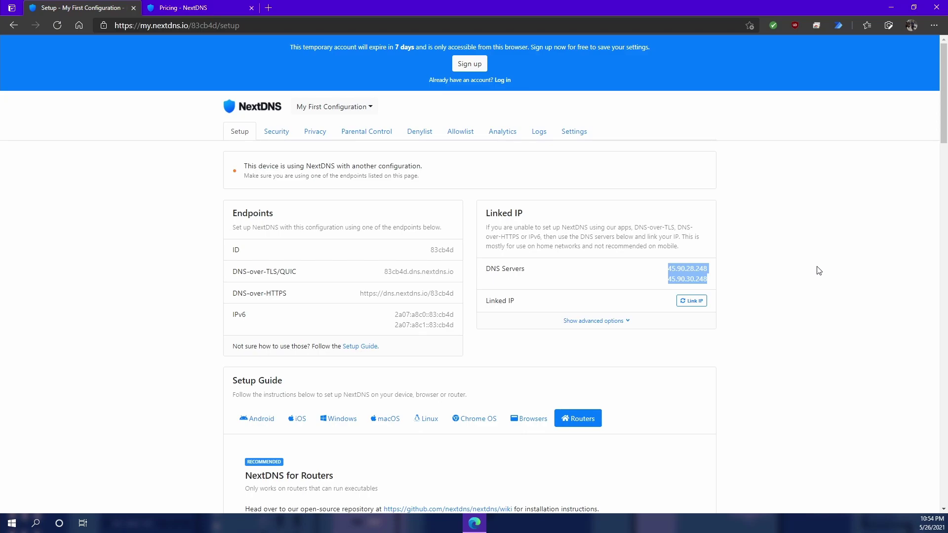
pyautogui.scroll(-4, 818, 270)
pyautogui.click(338, 203)
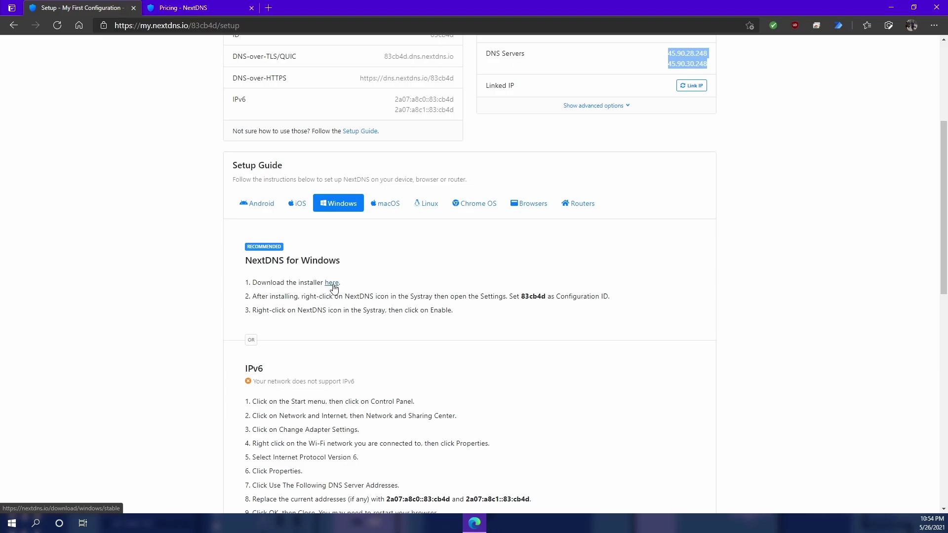
pyautogui.scroll(4, 775, 364)
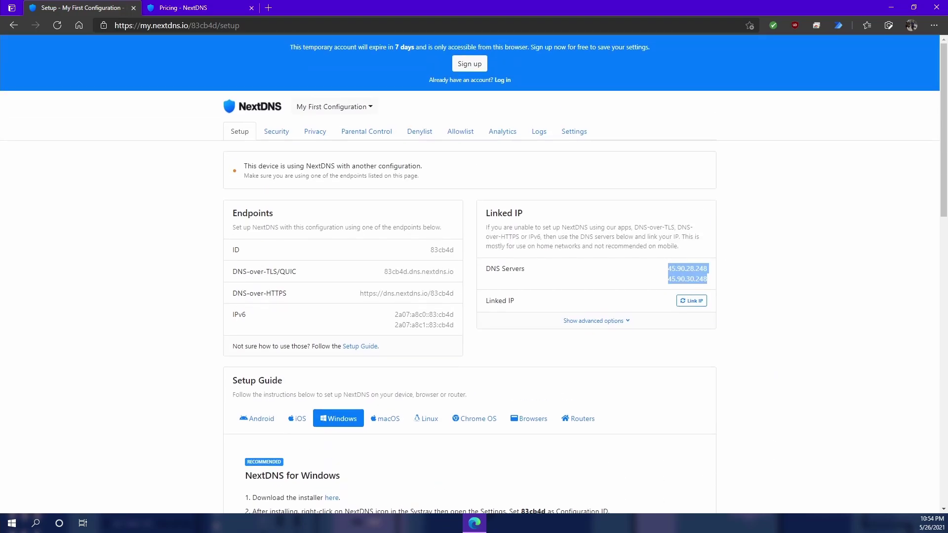
# In the Wi-Fi connection's properties, switch DNS assignment to Manual with IPv4 turned on.
pyautogui.hotkey('alt', 'Tab')
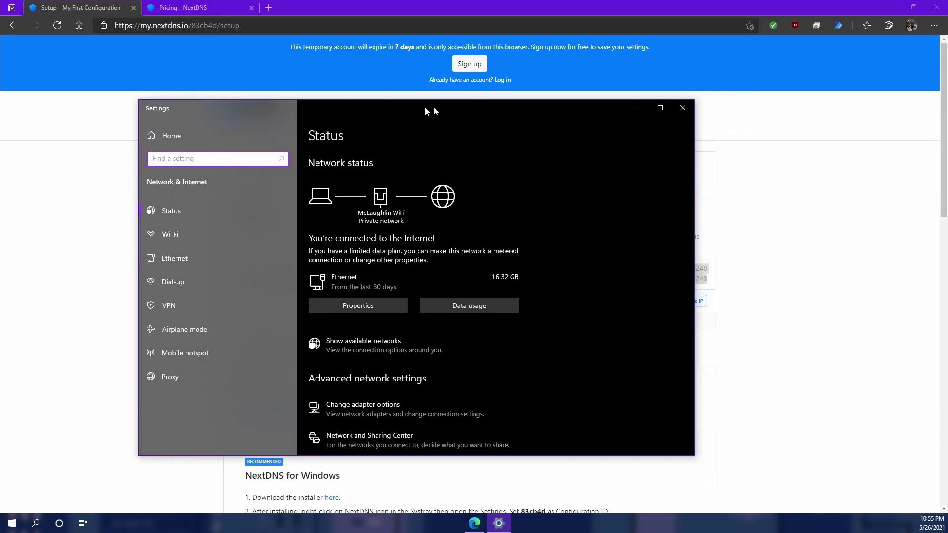
pyautogui.moveTo(424, 107); pyautogui.dragTo(316, 103)
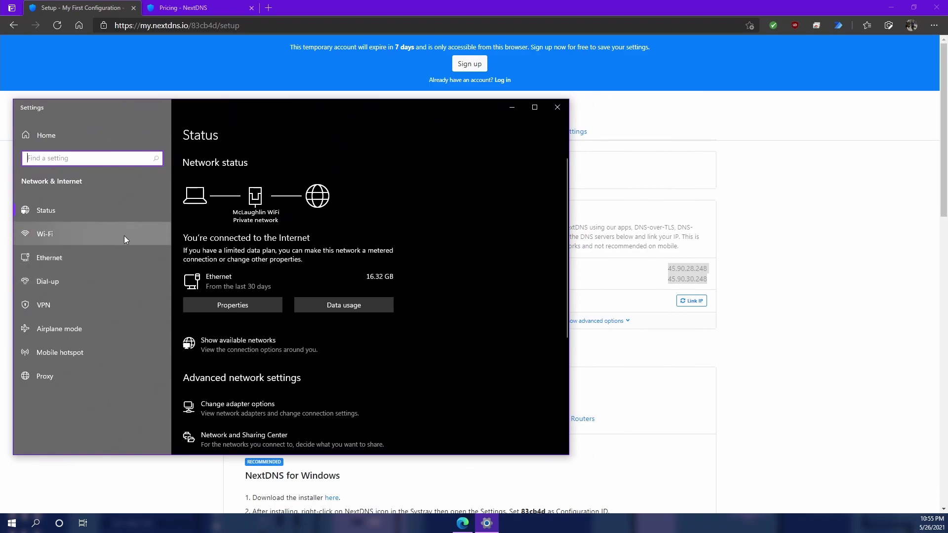
pyautogui.click(213, 302)
pyautogui.scroll(-5, 299, 230)
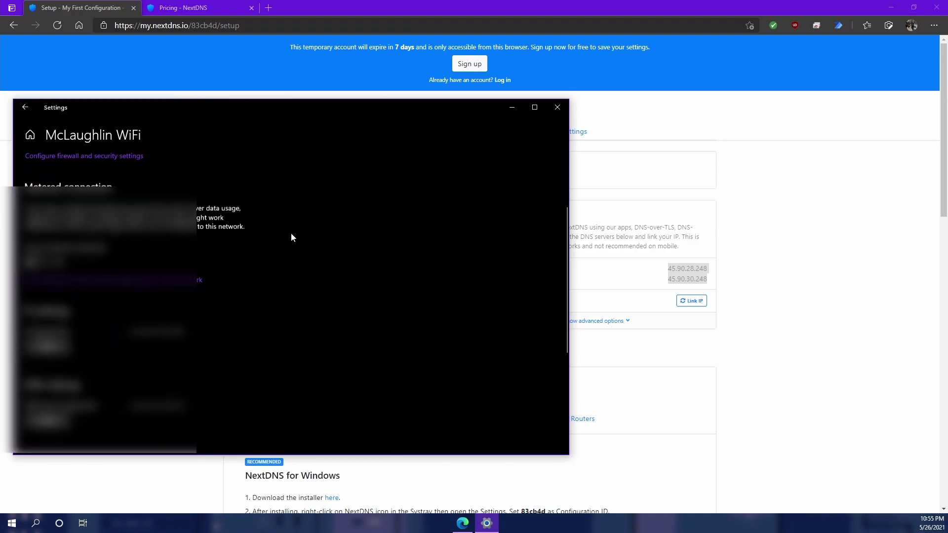
pyautogui.click(47, 255)
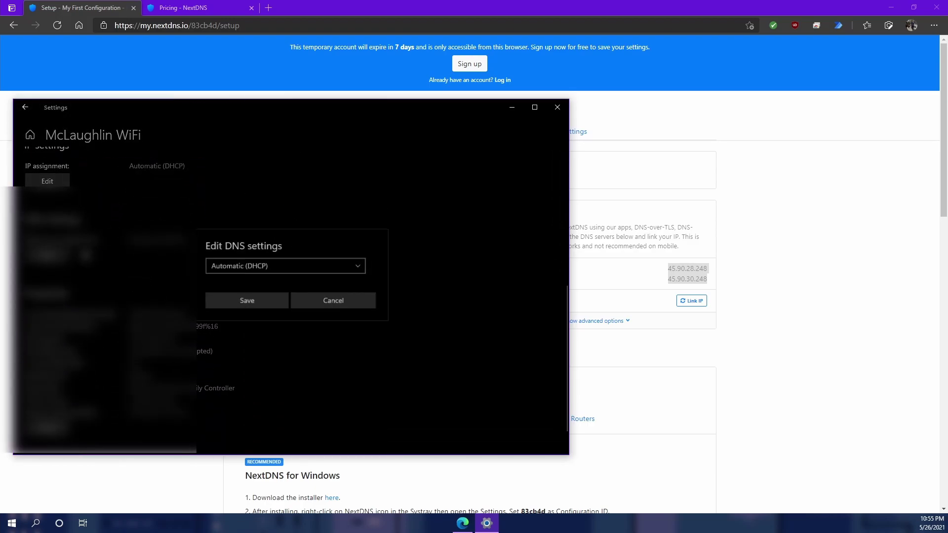
pyautogui.click(267, 272)
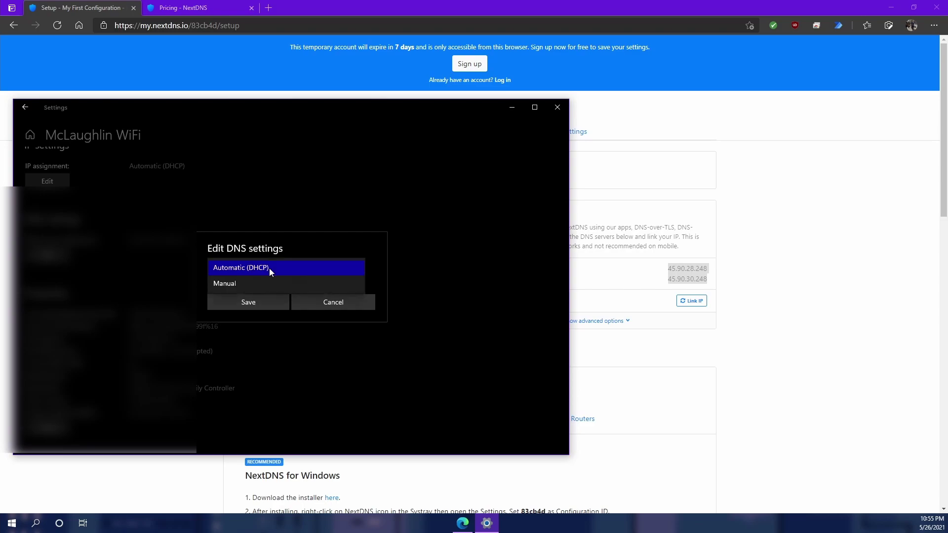
pyautogui.click(262, 285)
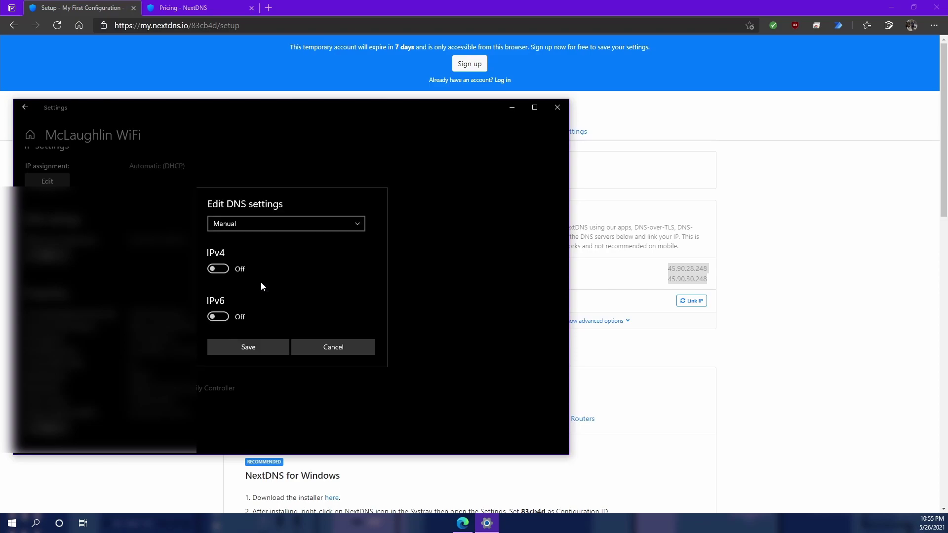
pyautogui.click(225, 271)
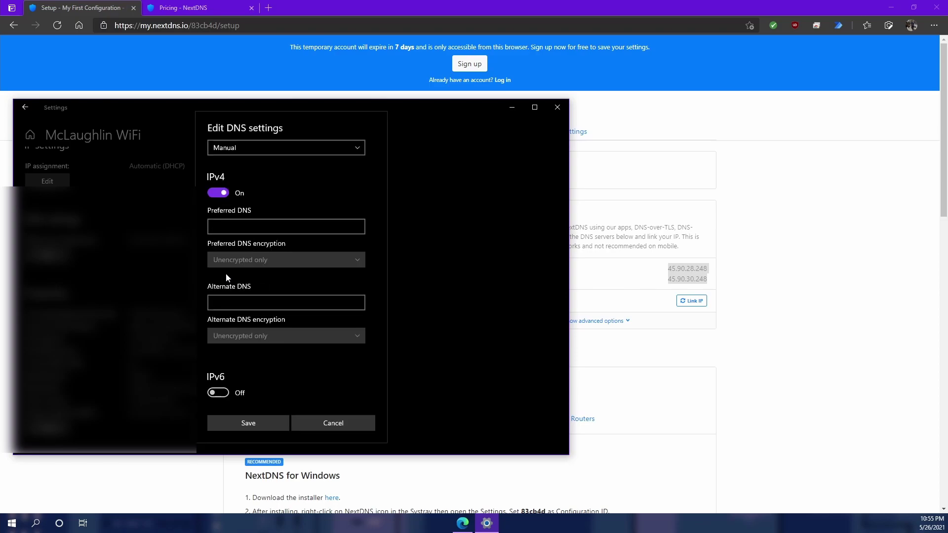
# Enter 45.90.28.248 and 45.90.30.248 as preferred and alternate DNS and save.
pyautogui.click(234, 228)
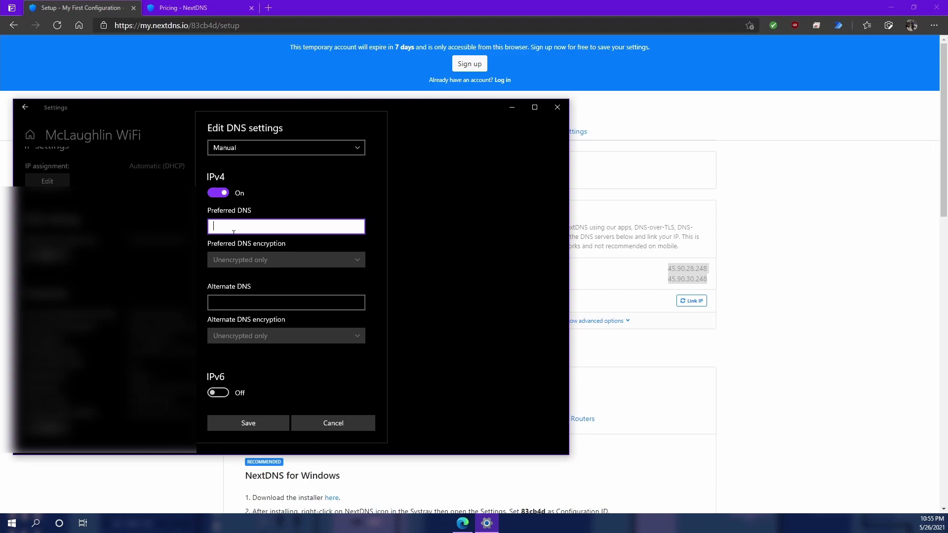
pyautogui.write('45.90.28.248')
pyautogui.hotkey('ctrl', 'a')
pyautogui.hotkey('ctrl', 'c')
pyautogui.click(246, 302)
pyautogui.hotkey('ctrl', 'v')
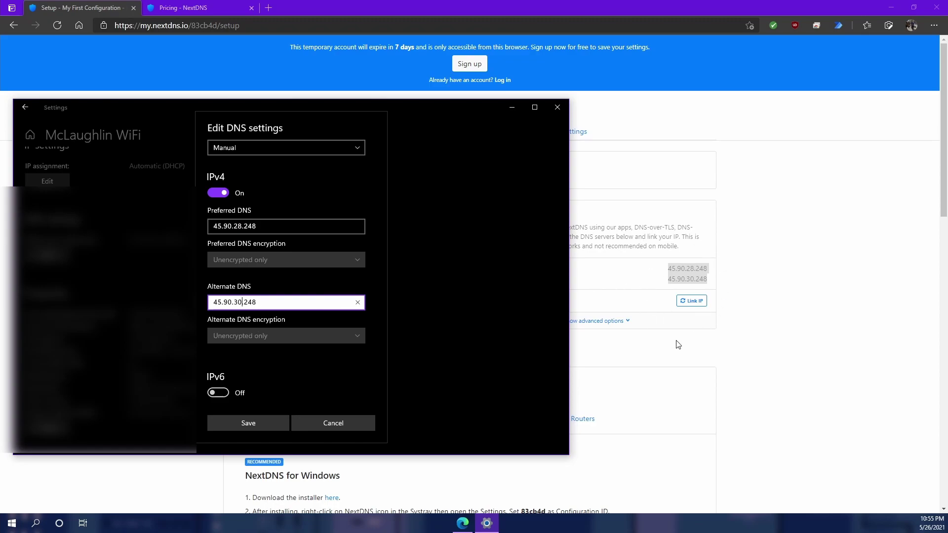
pyautogui.click(265, 422)
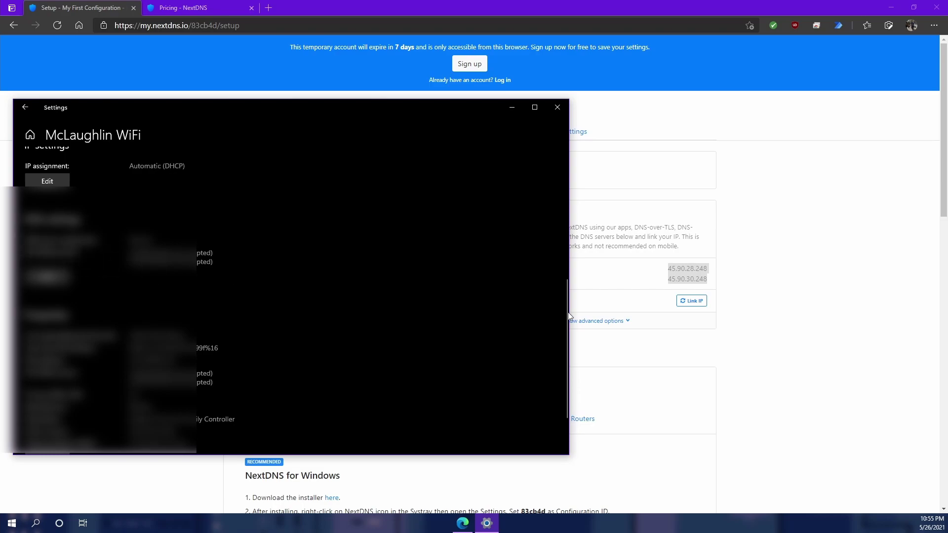
pyautogui.click(803, 371)
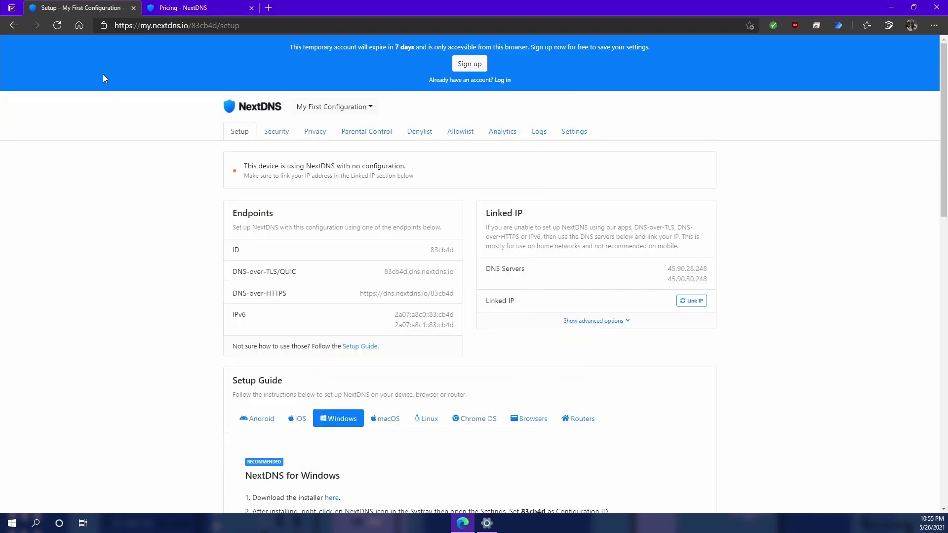
# Reload the setup page, link this network's IP, and go to the Security settings.
pyautogui.click(58, 26)
pyautogui.moveTo(243, 166); pyautogui.dragTo(413, 167)
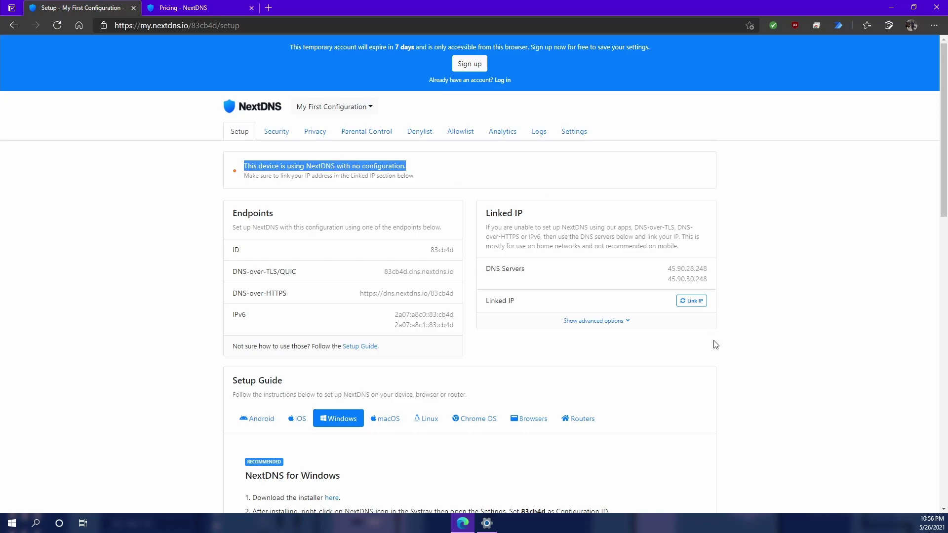
pyautogui.click(691, 301)
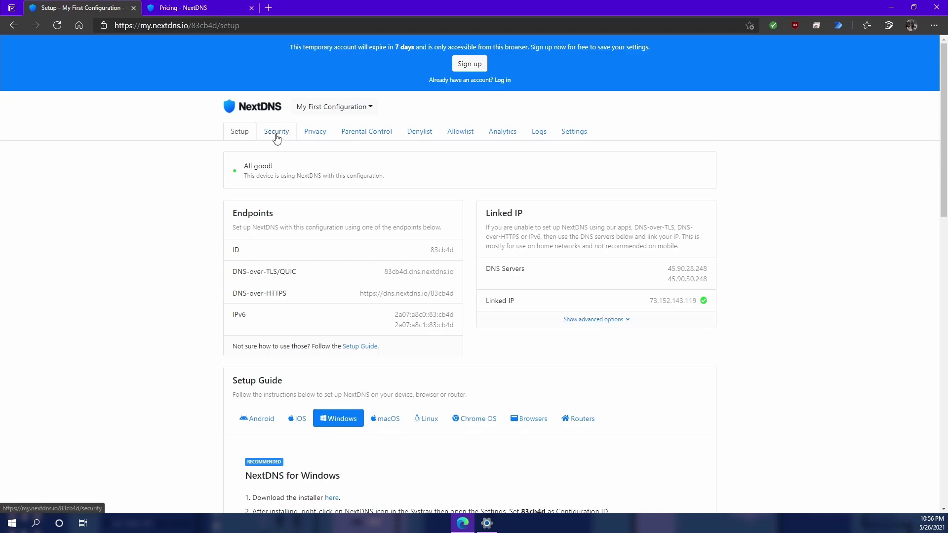
pyautogui.click(277, 136)
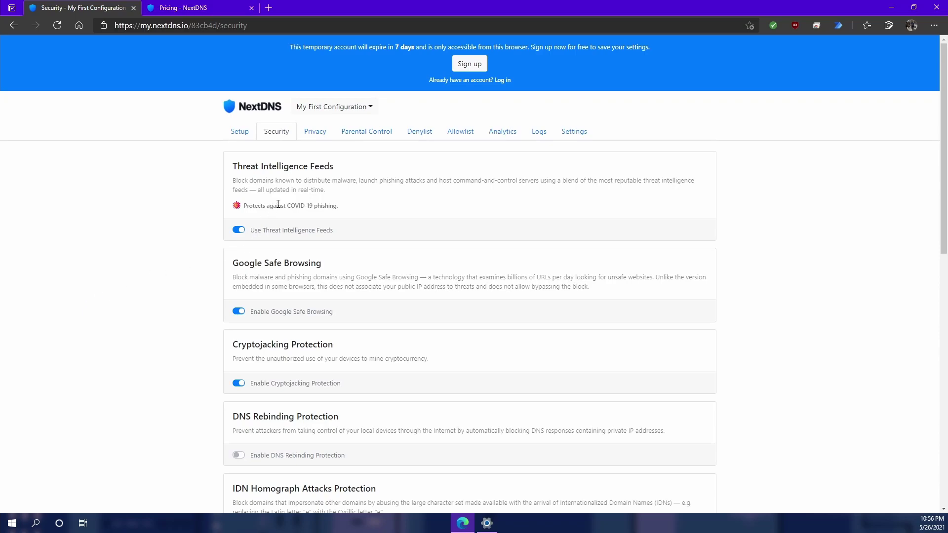
# Scroll through the Security protections and open the Add a TLD list.
pyautogui.scroll(-1, 321, 260)
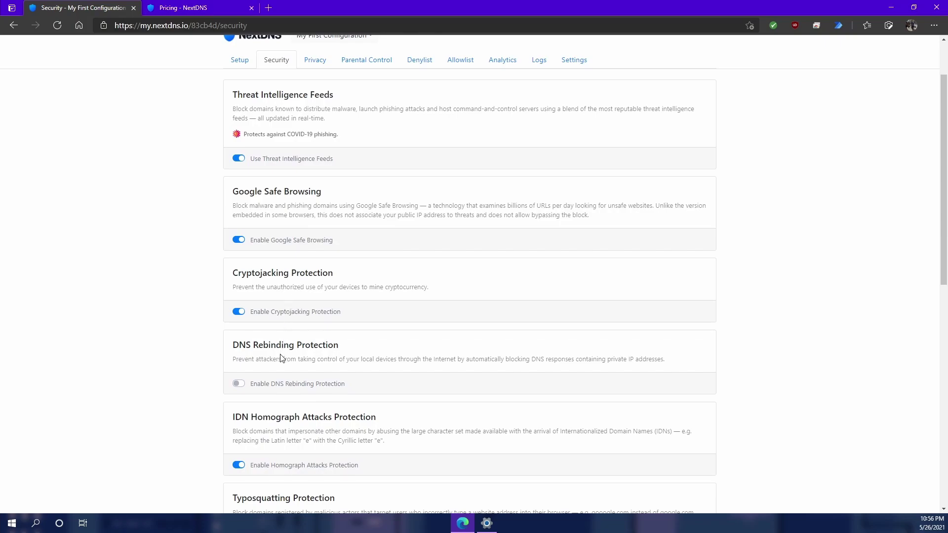
pyautogui.scroll(-2, 279, 355)
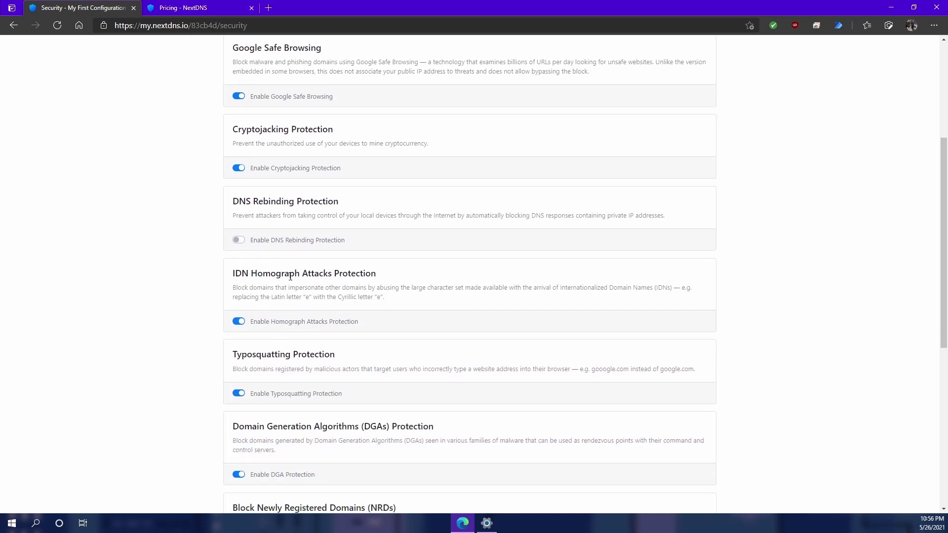
pyautogui.scroll(-2, 343, 346)
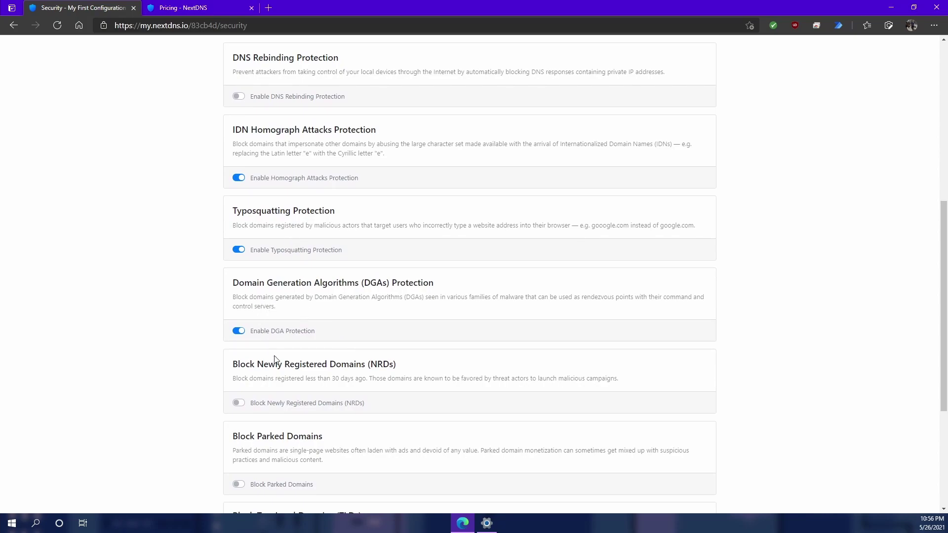
pyautogui.scroll(-2, 274, 363)
pyautogui.scroll(-2, 264, 251)
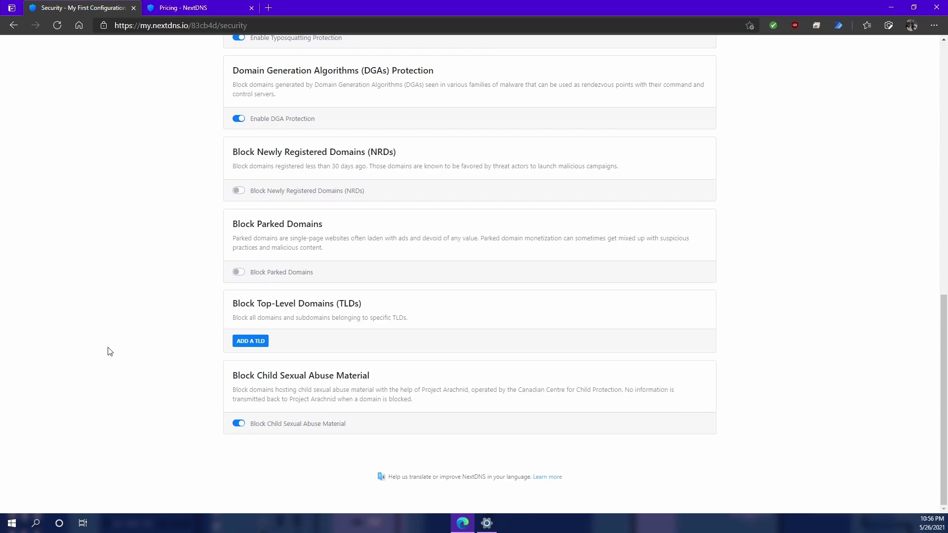
pyautogui.click(259, 343)
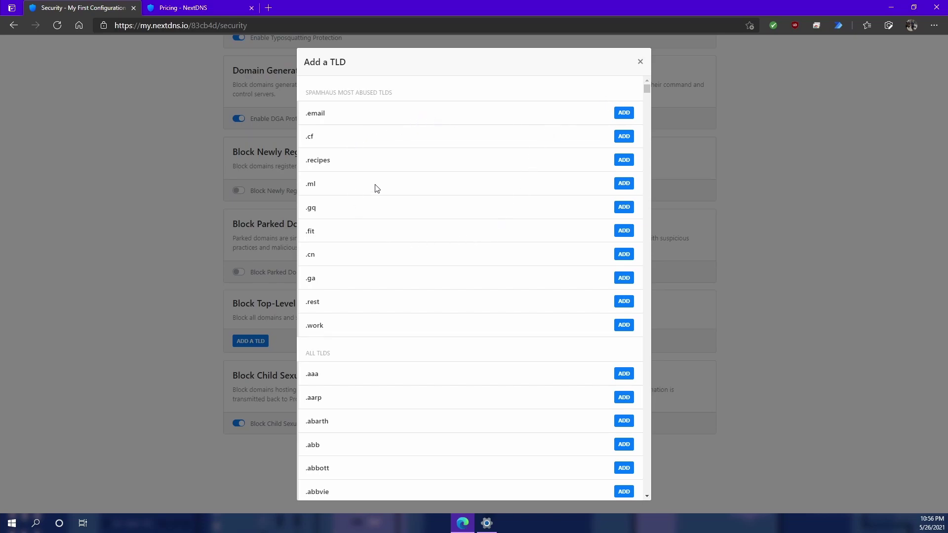
# Add the .recipes TLD, remove it again, and close the TLD list.
pyautogui.click(624, 160)
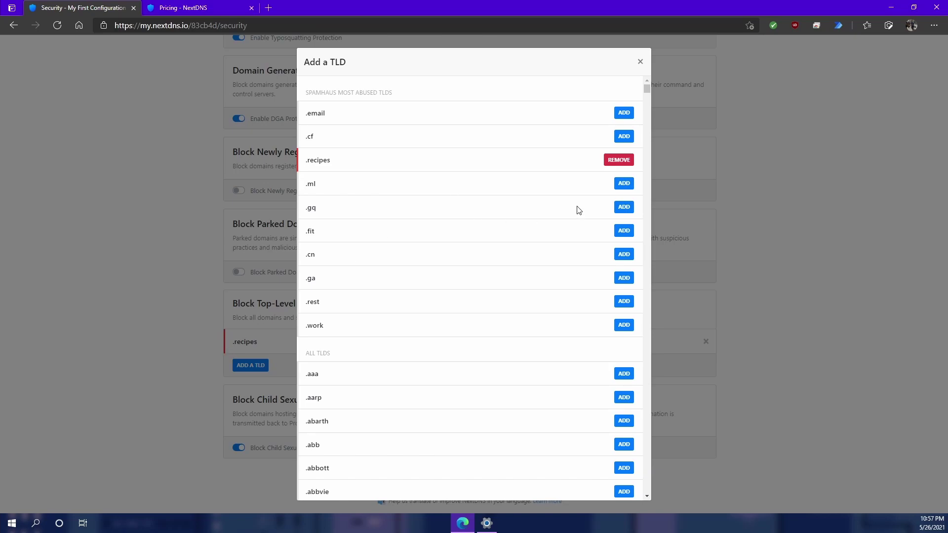
pyautogui.click(618, 161)
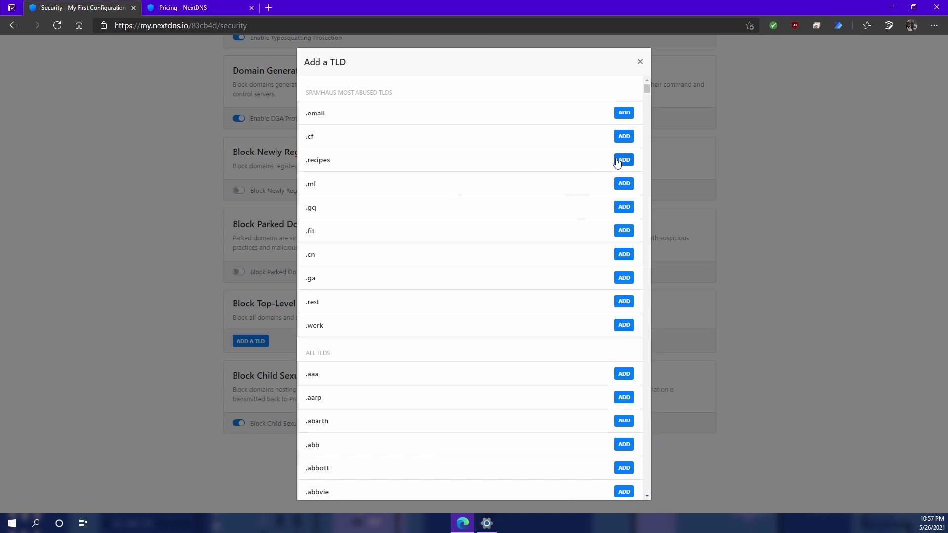
pyautogui.click(640, 62)
pyautogui.scroll(15, 328, 401)
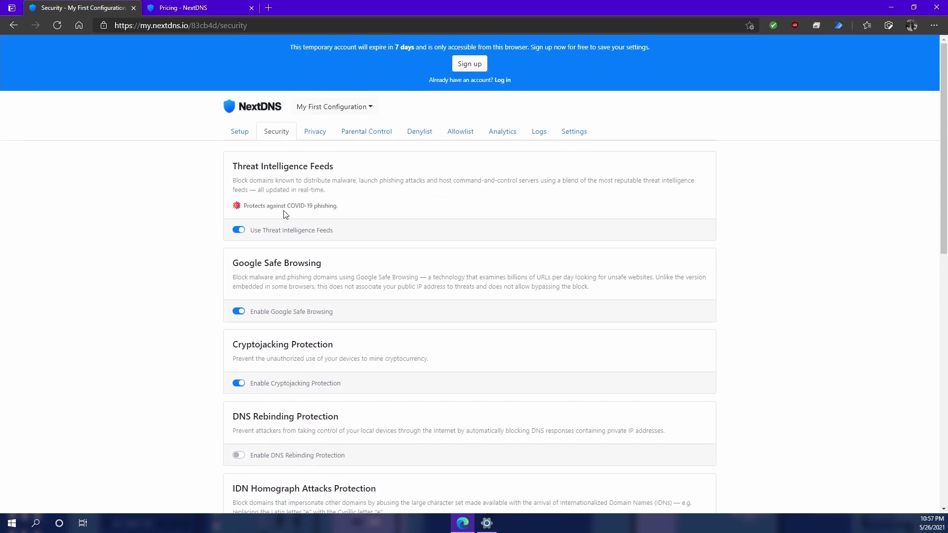
# Highlight the COVID-19 phishing note, then go to Privacy and inspect the Blocklists heading.
pyautogui.moveTo(246, 205); pyautogui.dragTo(349, 207)
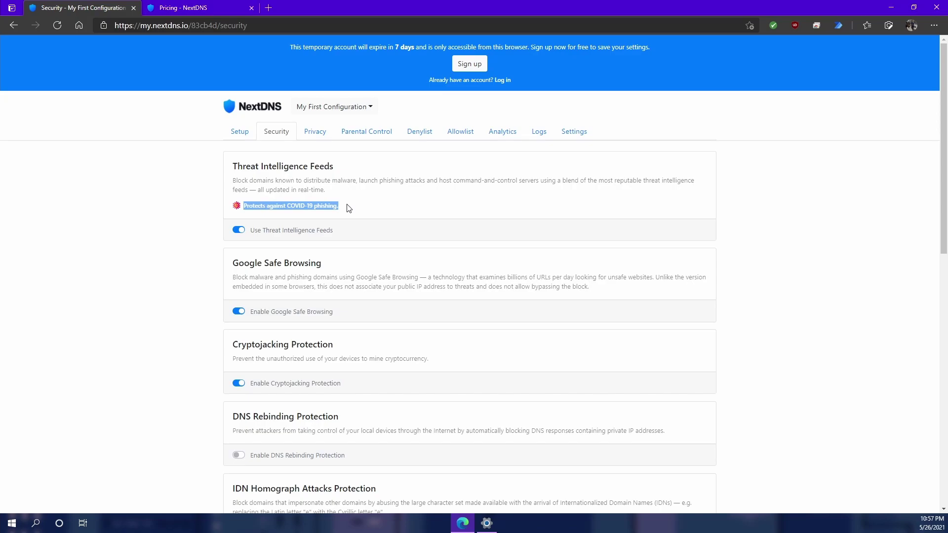
pyautogui.click(235, 165)
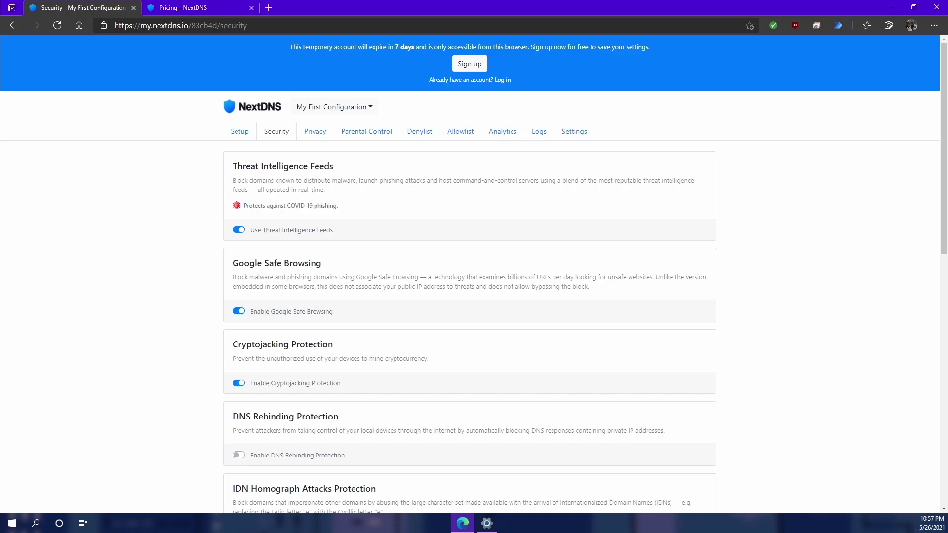
pyautogui.click(313, 138)
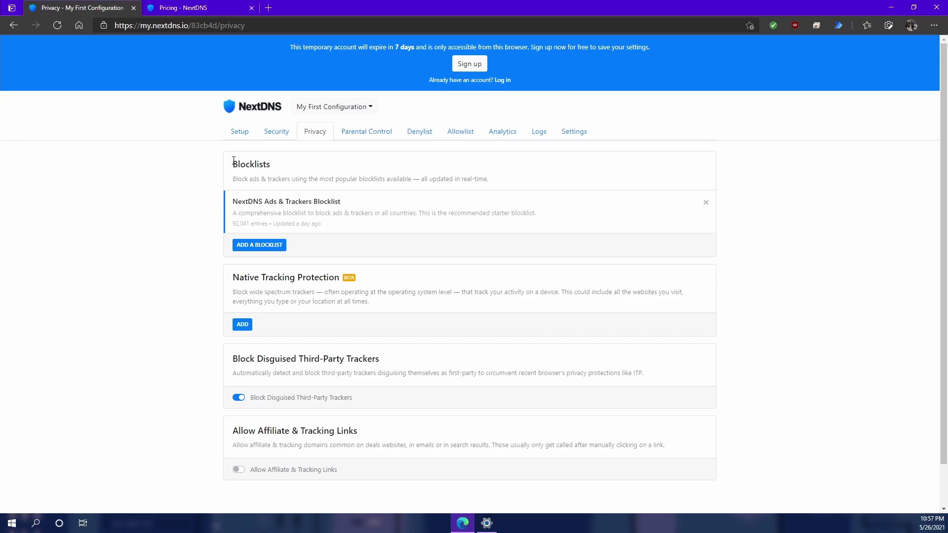
pyautogui.moveTo(233, 162); pyautogui.dragTo(284, 170)
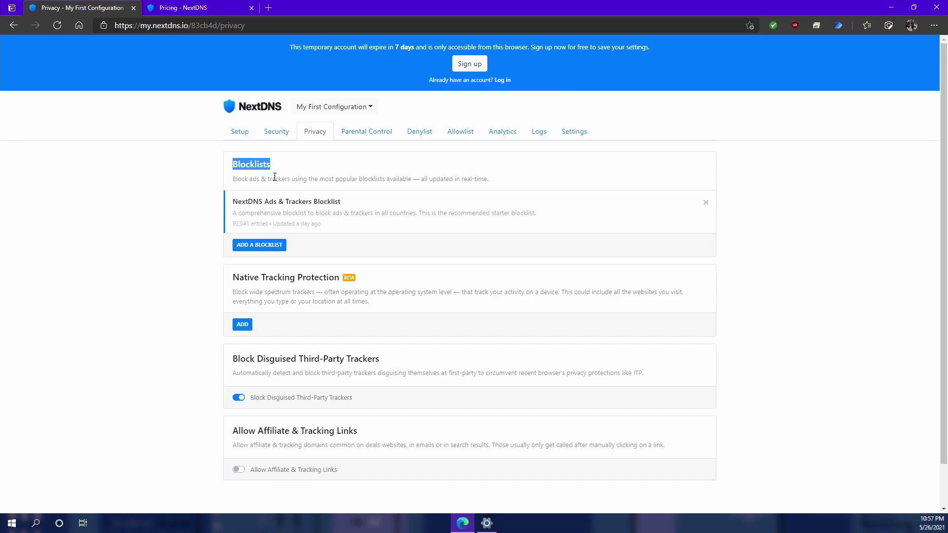
pyautogui.click(274, 173)
# Scroll the blocklist catalogue down to Energized Ultimate and add it.
pyautogui.click(256, 250)
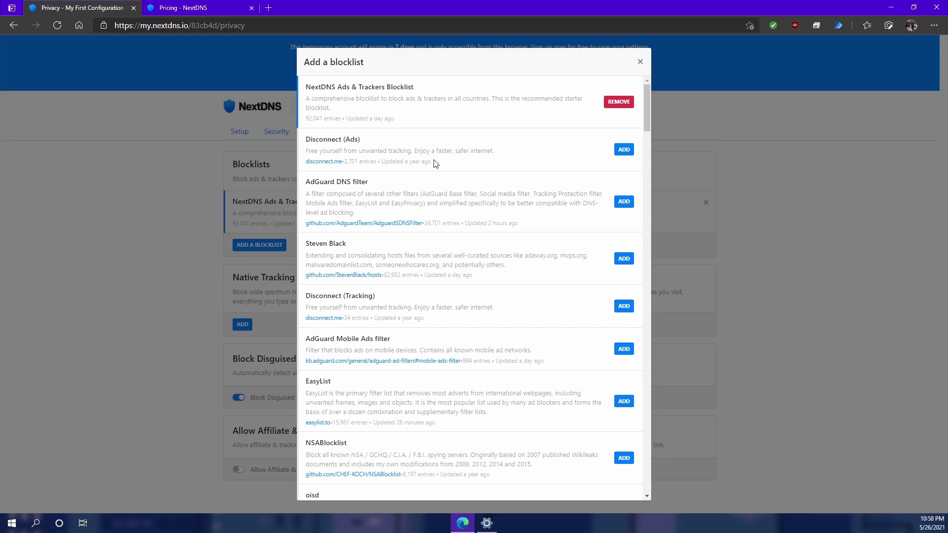
pyautogui.moveTo(305, 87); pyautogui.dragTo(412, 86)
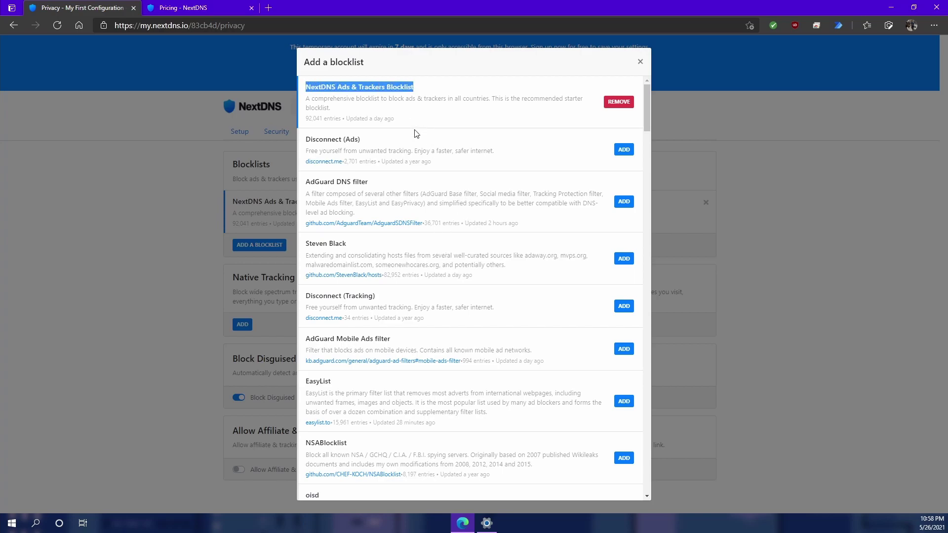
pyautogui.scroll(-5, 460, 182)
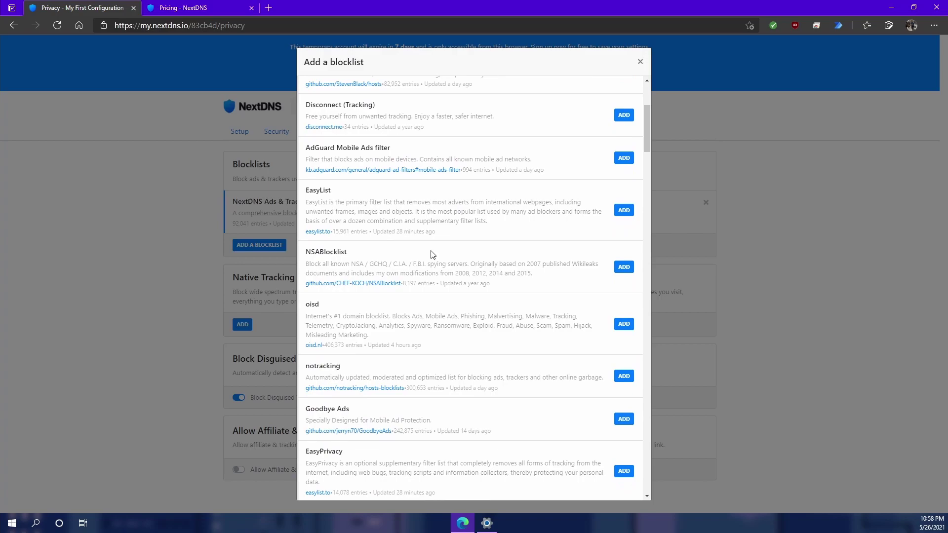
pyautogui.scroll(-2, 433, 254)
pyautogui.scroll(-9, 473, 298)
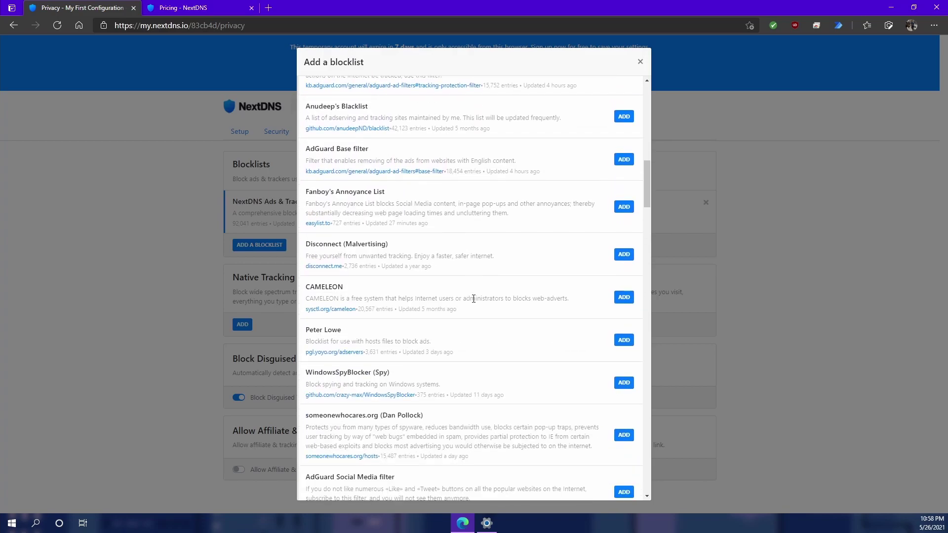
pyautogui.scroll(-6, 473, 298)
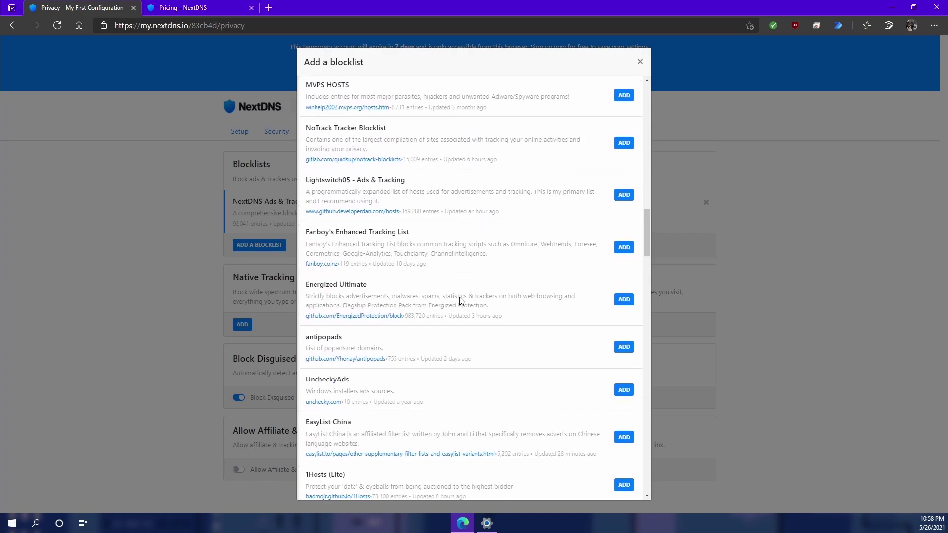
pyautogui.moveTo(309, 276)
pyautogui.mouseDown()
pyautogui.moveTo(375, 274)
pyautogui.moveTo(307, 279)
pyautogui.mouseUp()
pyautogui.click(306, 279)
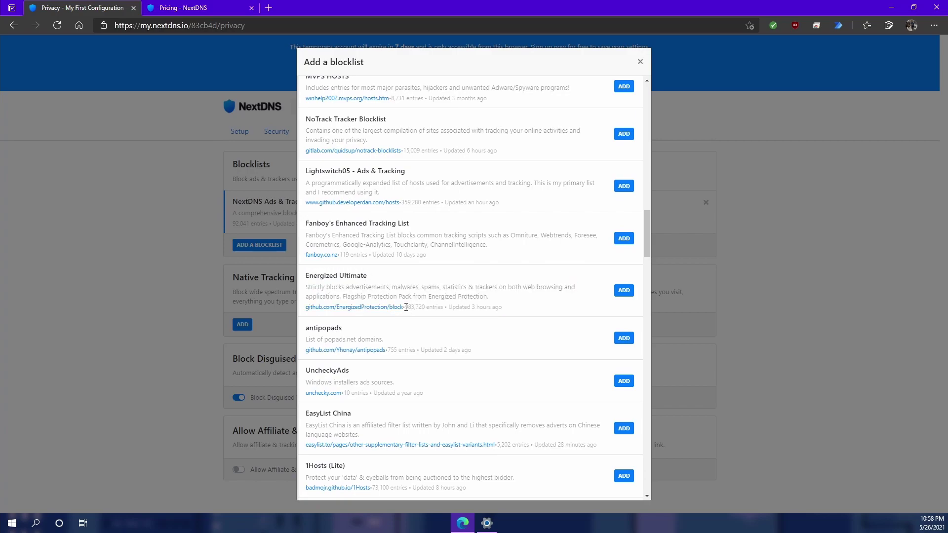
pyautogui.moveTo(406, 307); pyautogui.dragTo(444, 307)
pyautogui.click(623, 291)
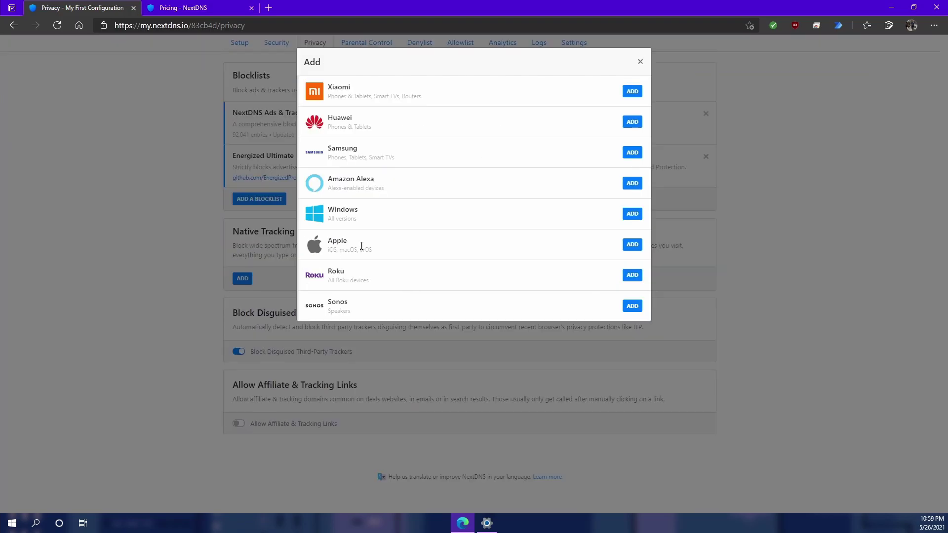
# Add Windows to Native Tracking Protection, remove it again, and close the list.
pyautogui.click(626, 213)
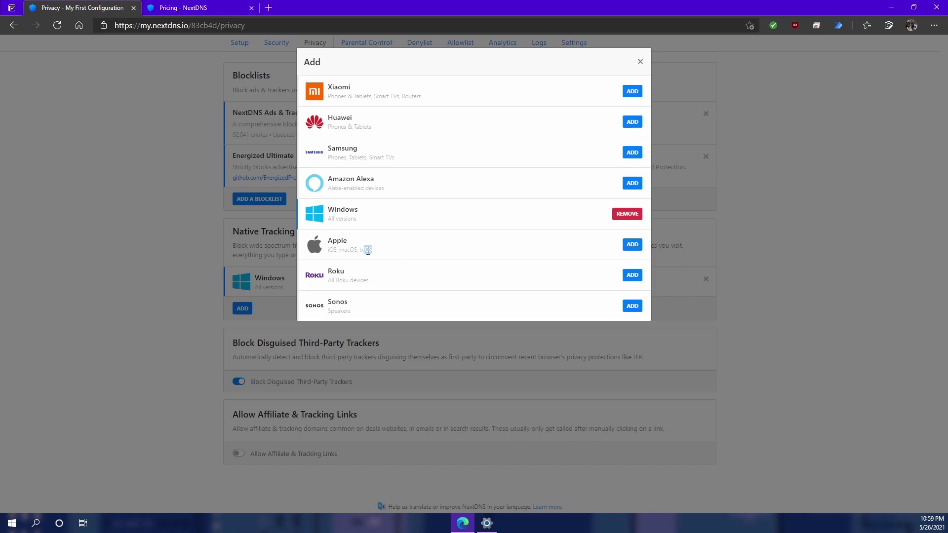
pyautogui.click(627, 213)
pyautogui.click(639, 62)
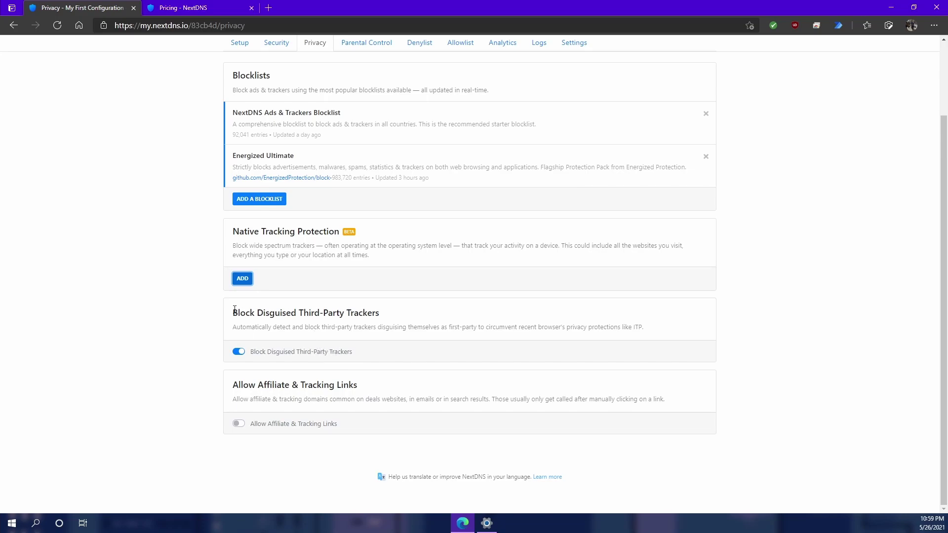
pyautogui.scroll(2, 301, 335)
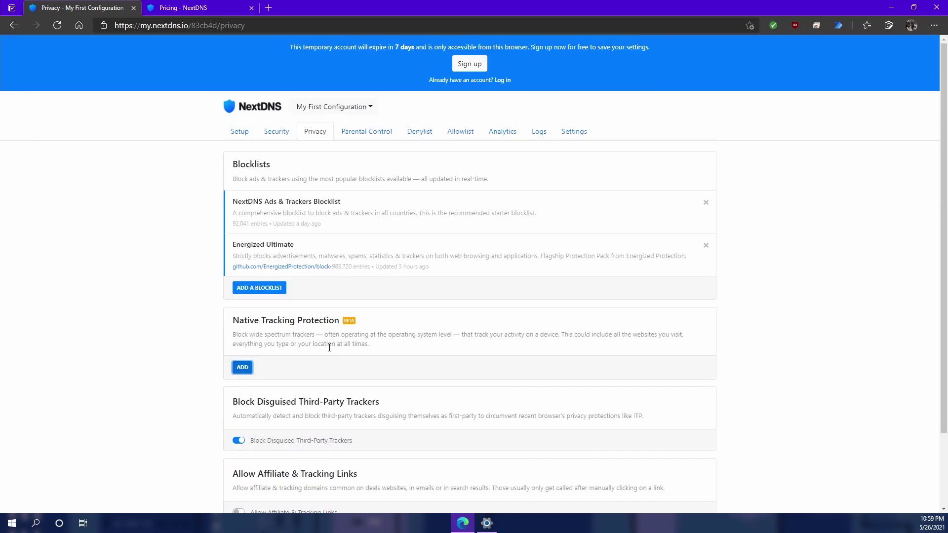
# Go to Parental Control, scroll its options, and open the Add a website, app or game list.
pyautogui.click(364, 140)
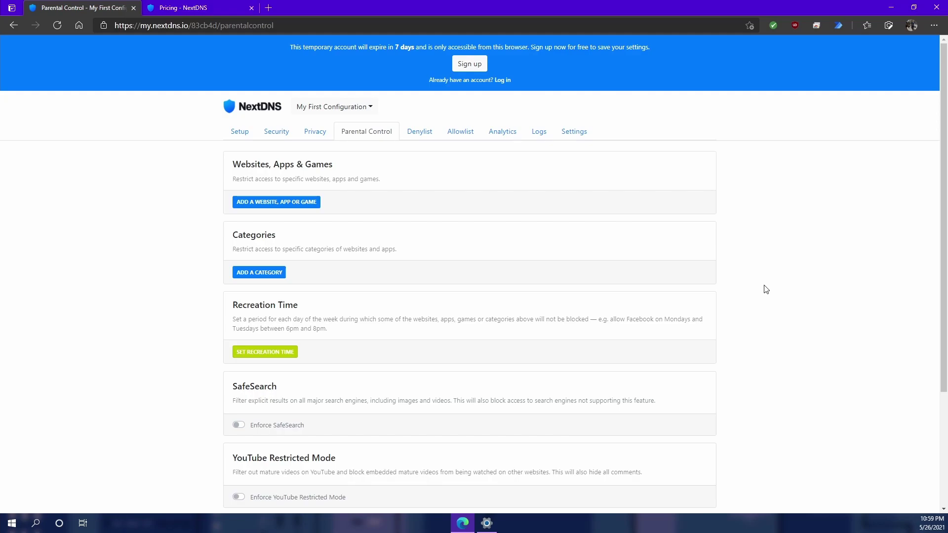
pyautogui.scroll(-3, 766, 289)
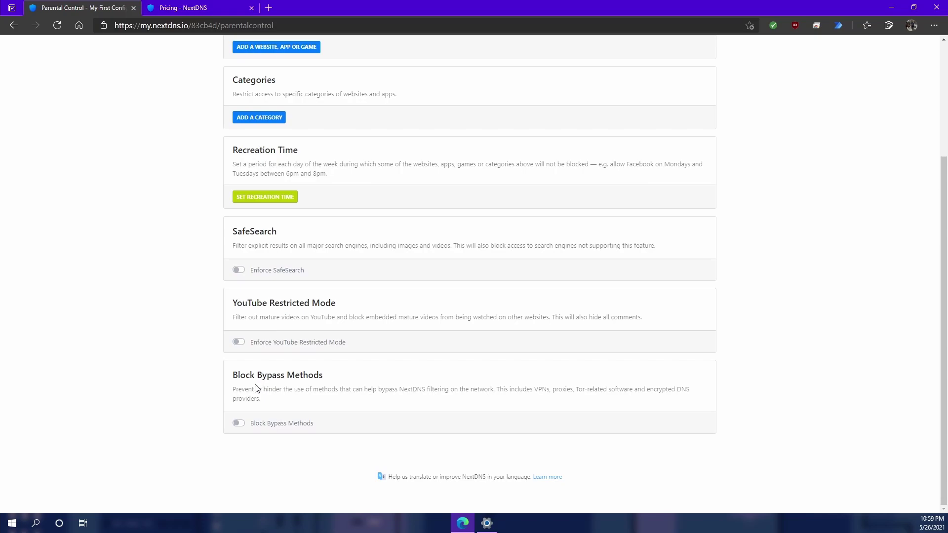
pyautogui.scroll(3, 256, 387)
pyautogui.click(269, 202)
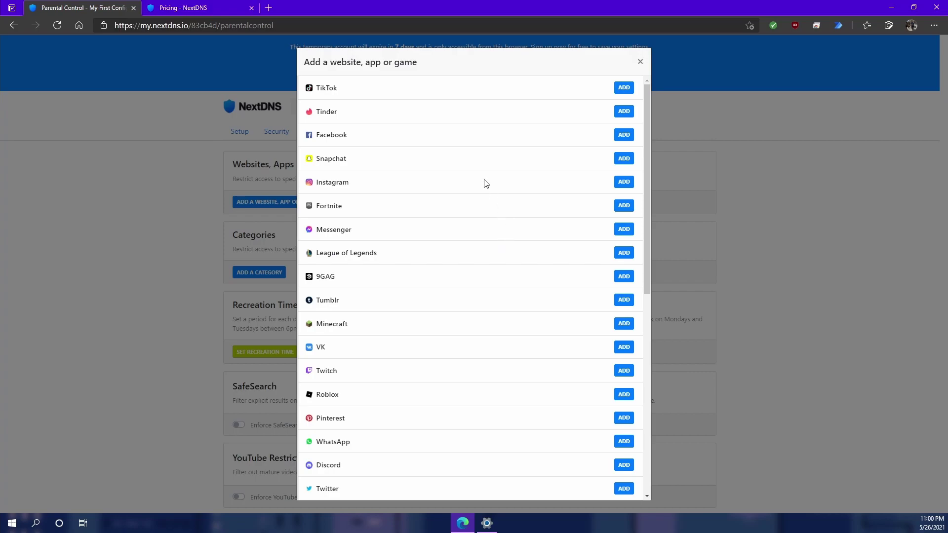
# Add TikTok, Tinder, Facebook, Snapchat, Instagram and Fortnite, then close the list.
pyautogui.click(623, 88)
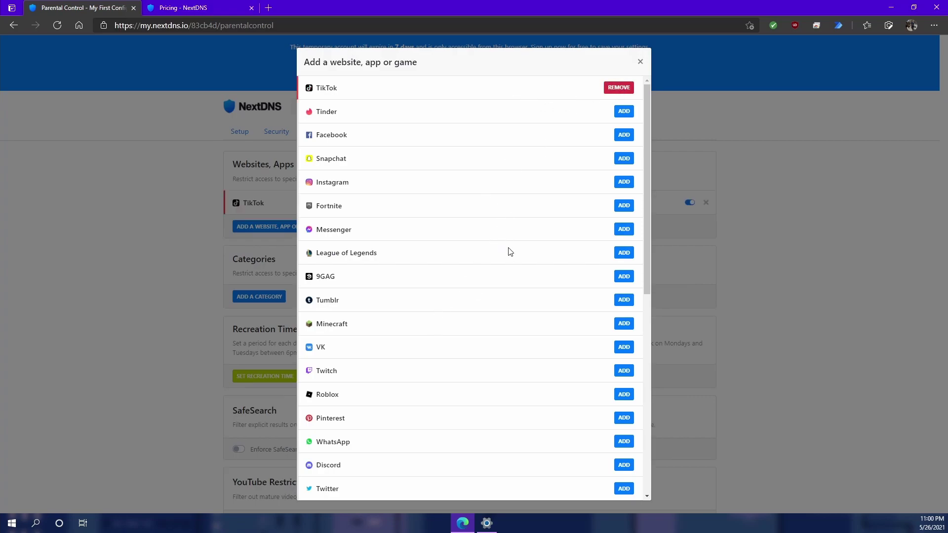
pyautogui.click(623, 111)
pyautogui.click(622, 134)
pyautogui.click(623, 158)
pyautogui.click(623, 182)
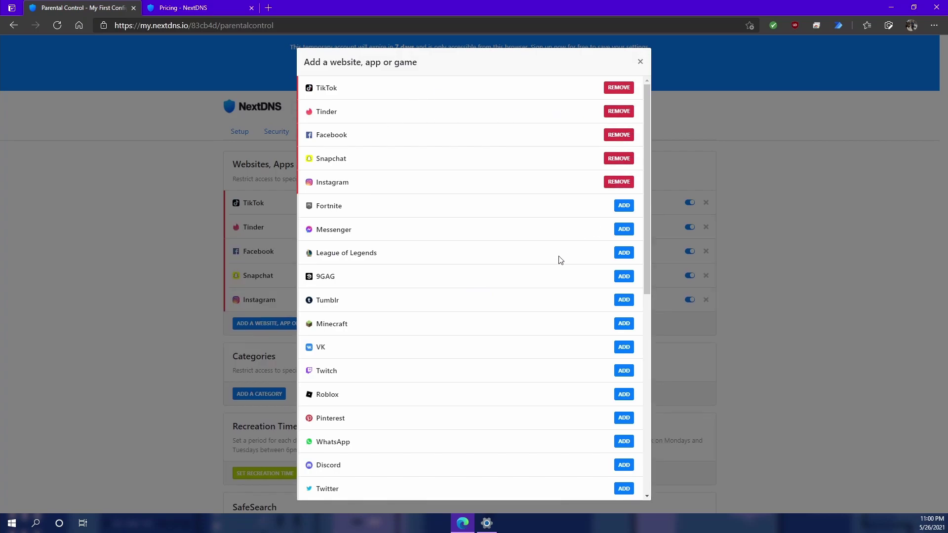
pyautogui.click(623, 206)
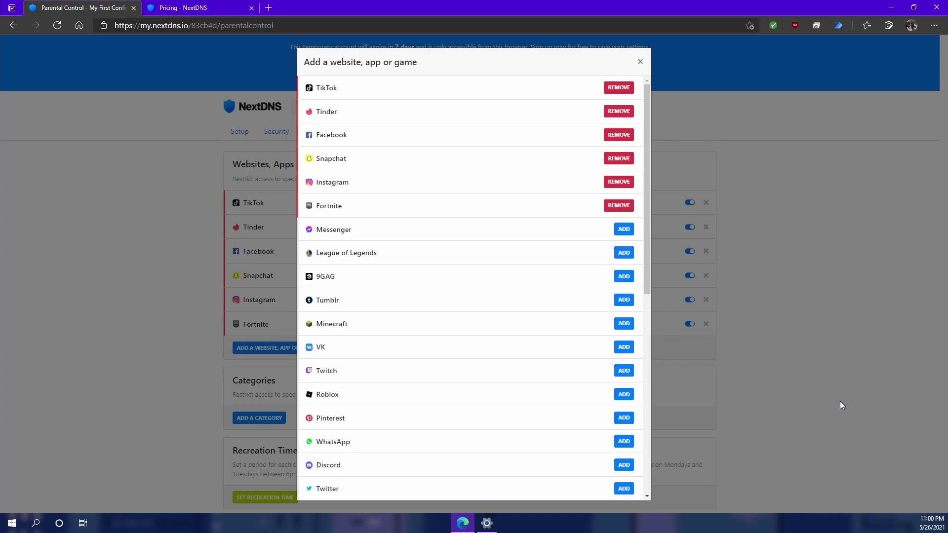
pyautogui.scroll(-4, 524, 357)
pyautogui.scroll(4, 520, 360)
pyautogui.click(641, 63)
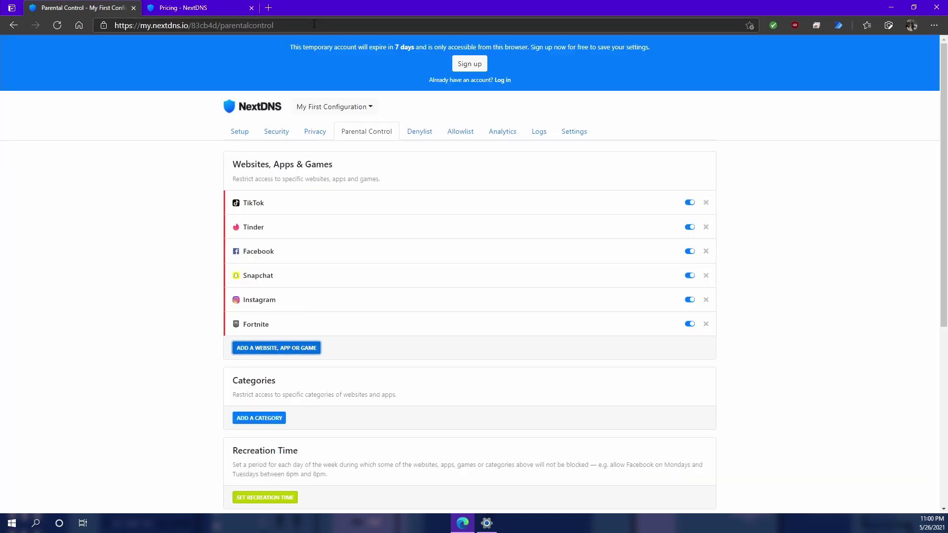
# In the Edge test tab, confirm instagram.com, tinder.com and tiktok.com fail to load, then close it.
pyautogui.click(221, 6)
pyautogui.click(220, 20)
pyautogui.write('instagram')
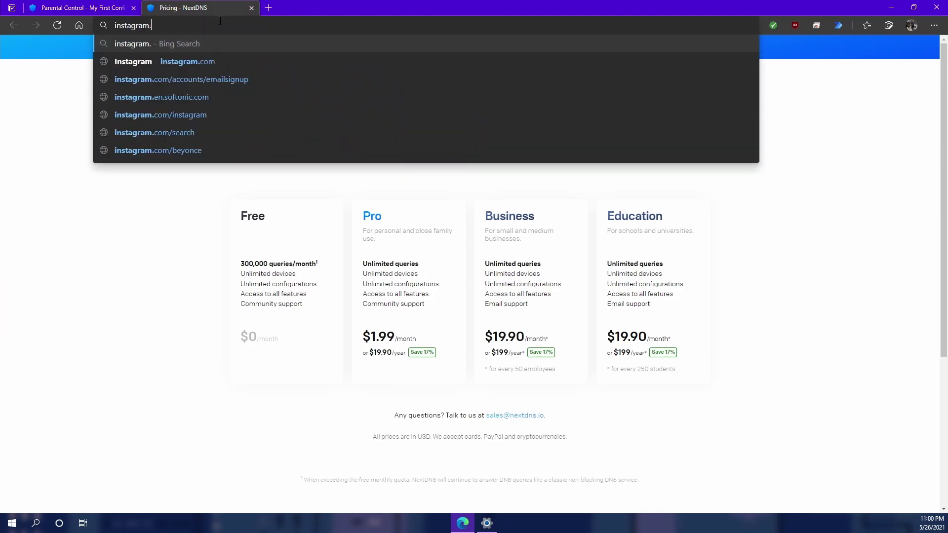
pyautogui.write('.com')
pyautogui.press('Return')
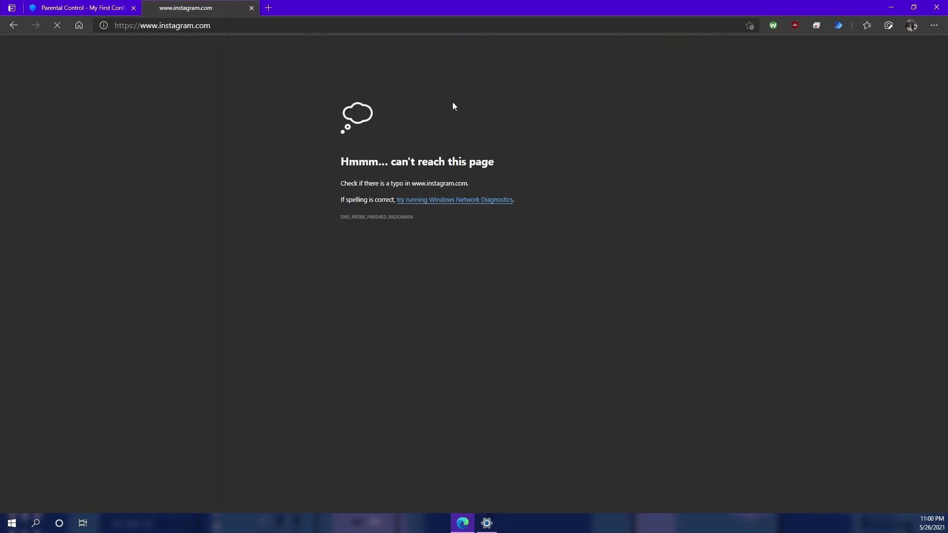
pyautogui.click(228, 25)
pyautogui.write('tinder.com')
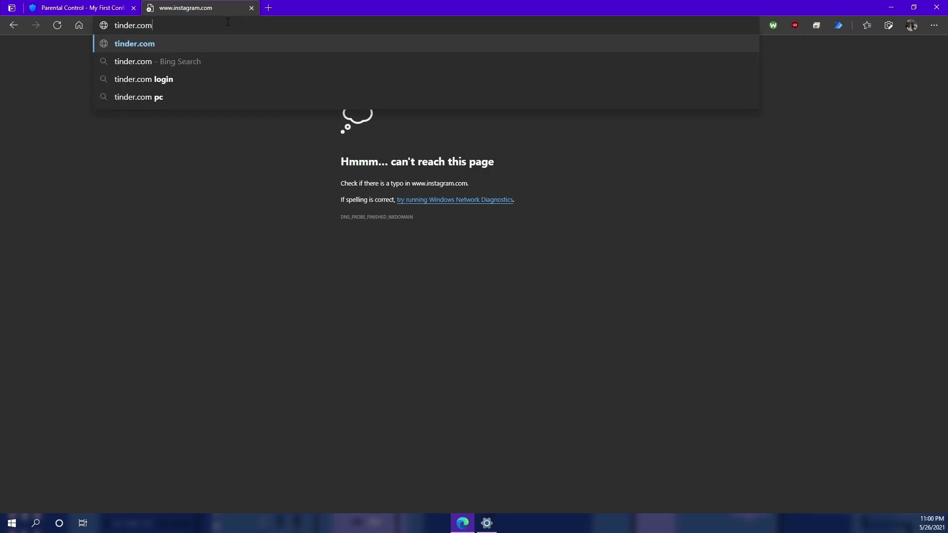
pyautogui.press('Return')
pyautogui.click(231, 23)
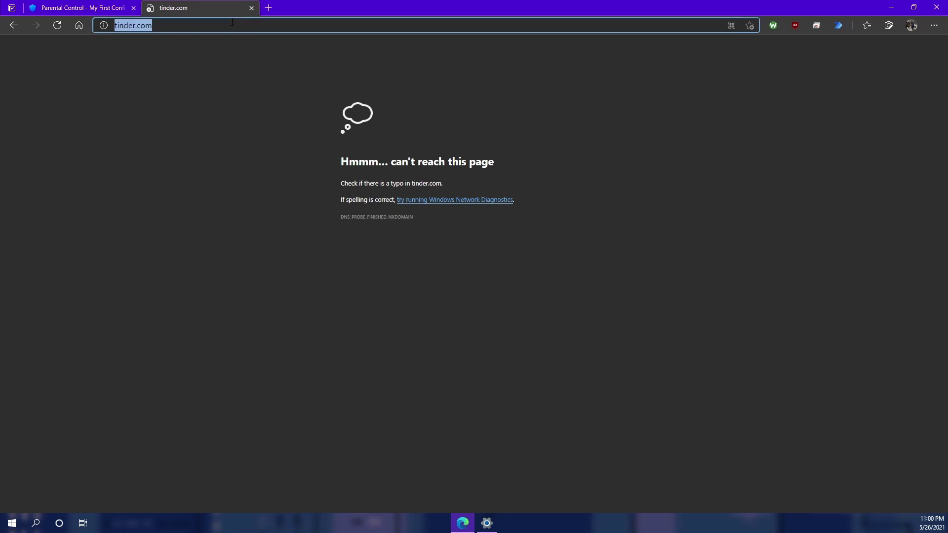
pyautogui.write('ti')
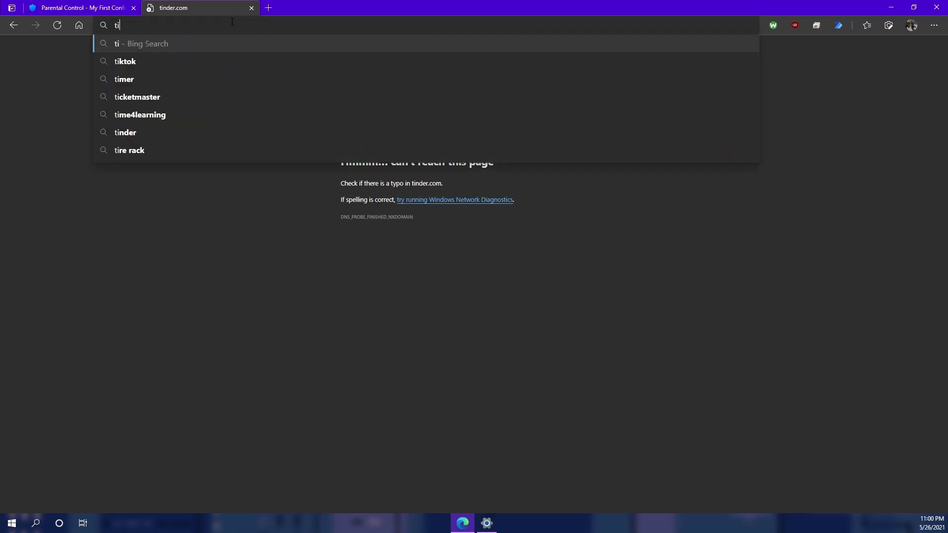
pyautogui.write('ktok.com')
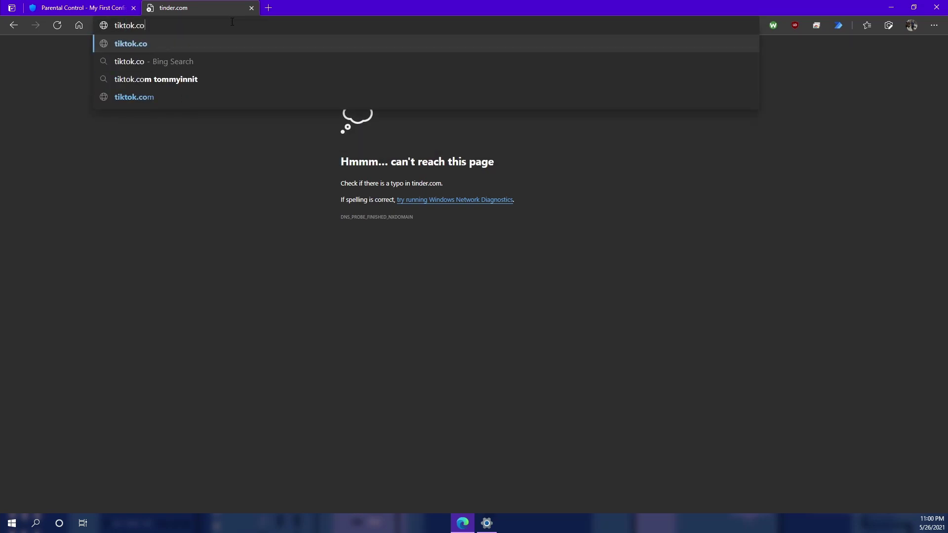
pyautogui.press('Return')
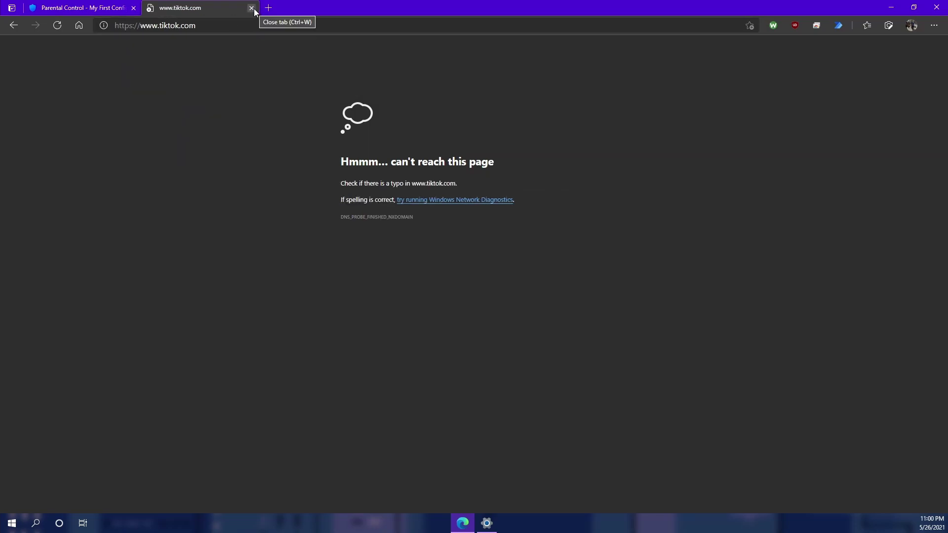
pyautogui.click(250, 8)
pyautogui.scroll(-1, 207, 255)
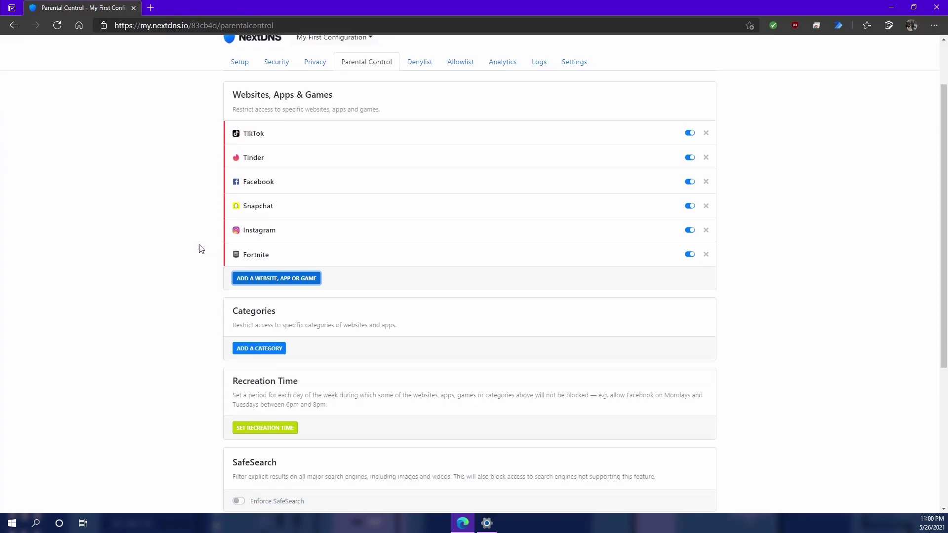
pyautogui.scroll(2, 199, 247)
pyautogui.scroll(-6, 163, 264)
pyautogui.moveTo(232, 376); pyautogui.dragTo(240, 378)
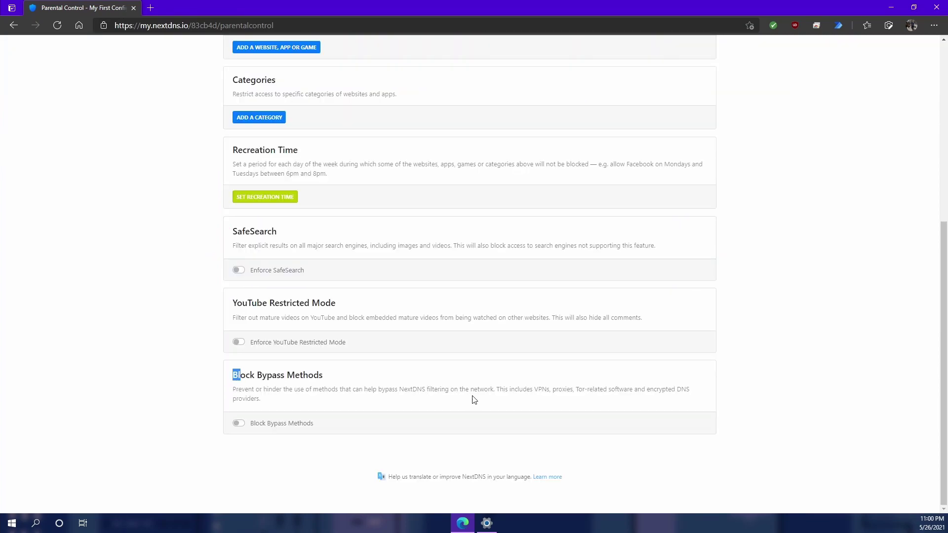
pyautogui.moveTo(496, 389); pyautogui.dragTo(579, 389)
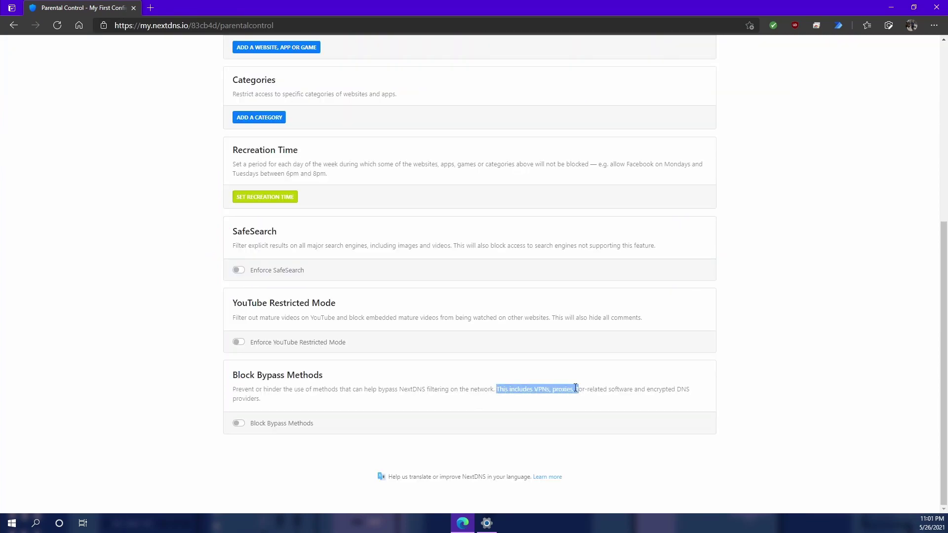
pyautogui.click(239, 423)
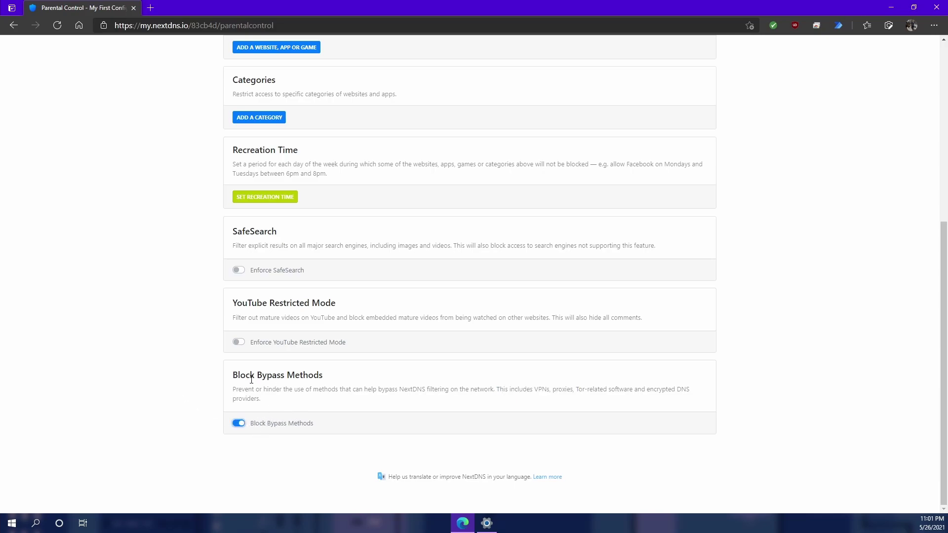
pyautogui.scroll(6, 224, 398)
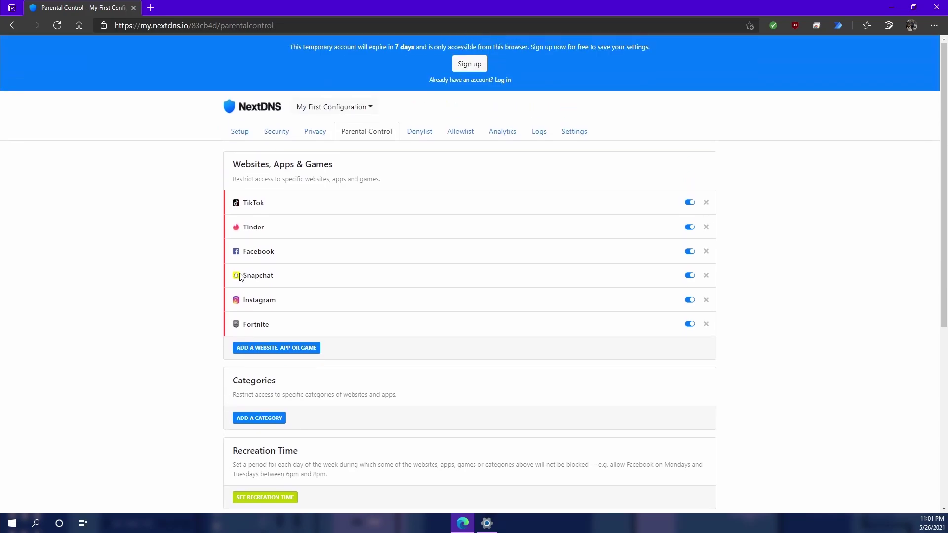
pyautogui.scroll(-2, 212, 293)
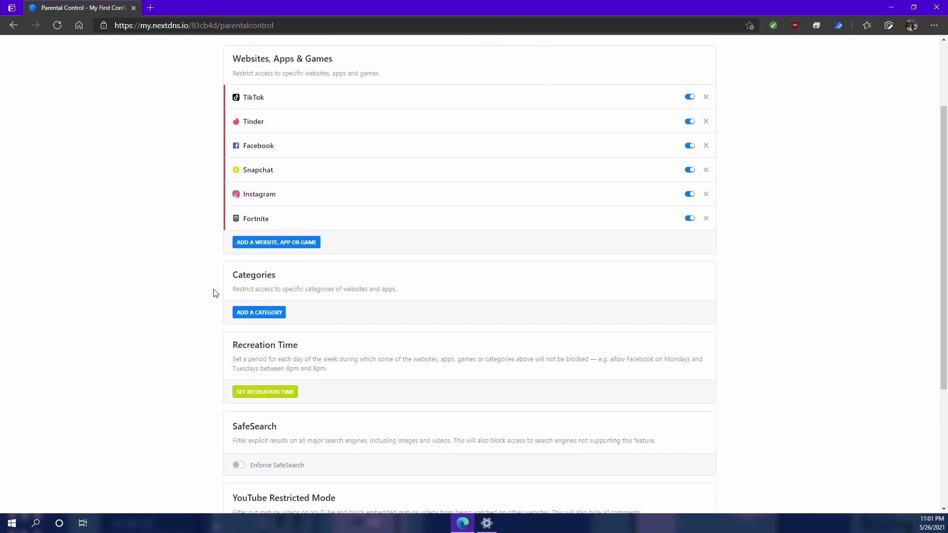
pyautogui.scroll(2, 211, 291)
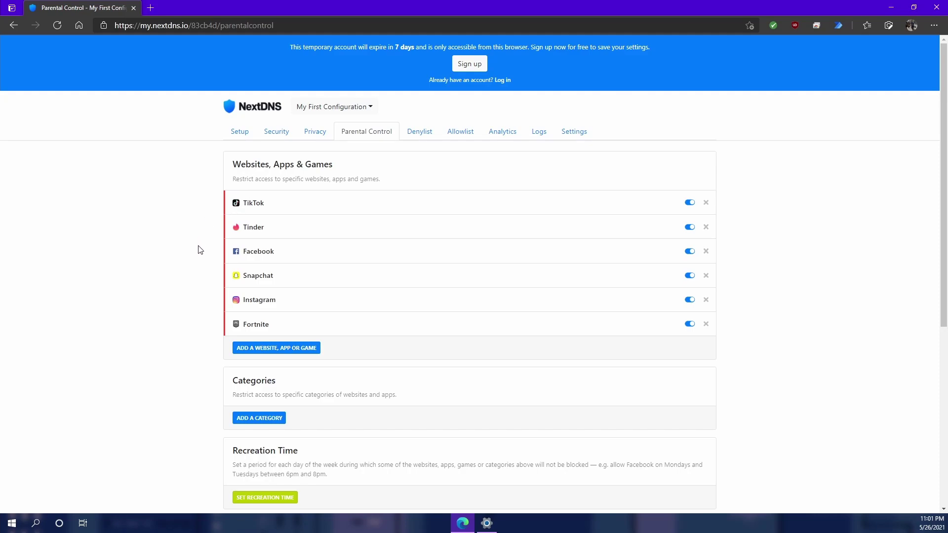
pyautogui.scroll(-3, 188, 313)
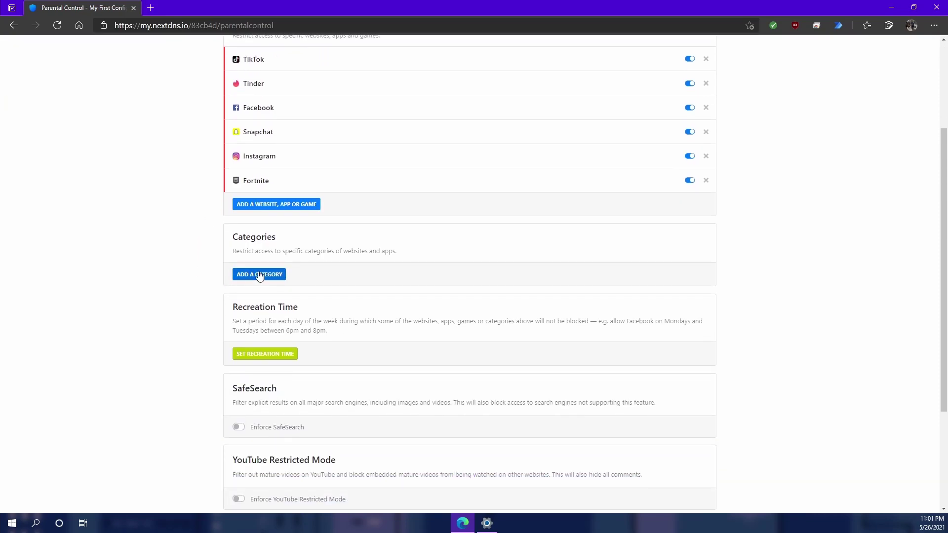
# Add the Porn, Gambling, Dating, Piracy and Social Networks categories to Parental Control's blocked list.
pyautogui.click(259, 275)
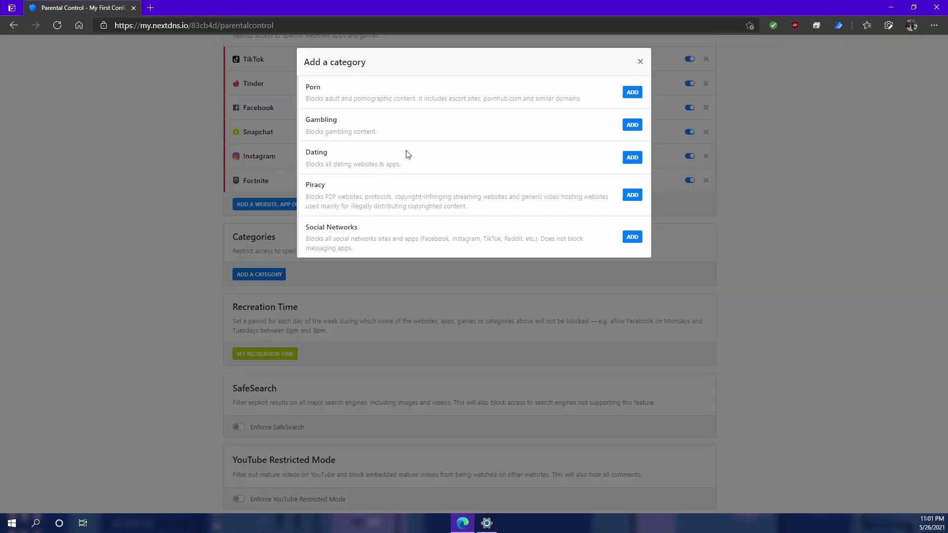
pyautogui.click(630, 94)
pyautogui.click(628, 127)
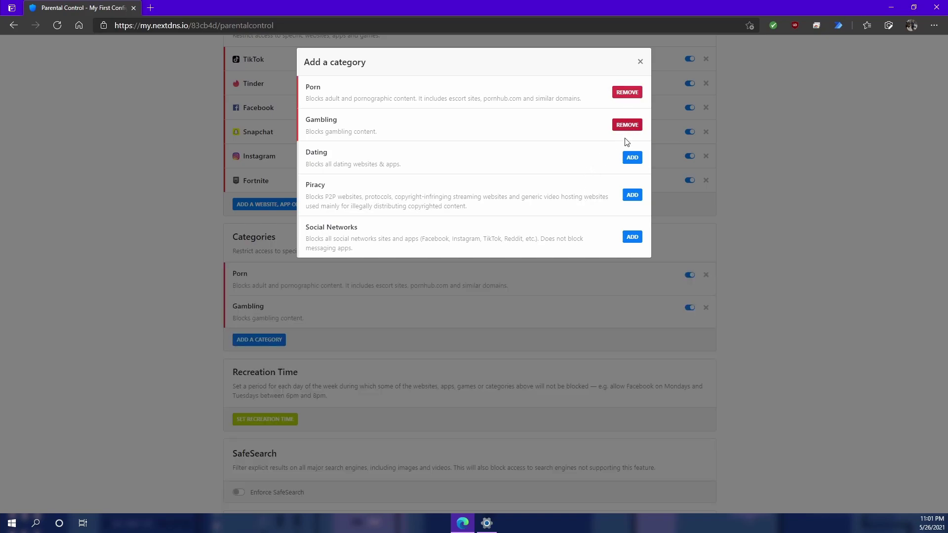
pyautogui.click(632, 157)
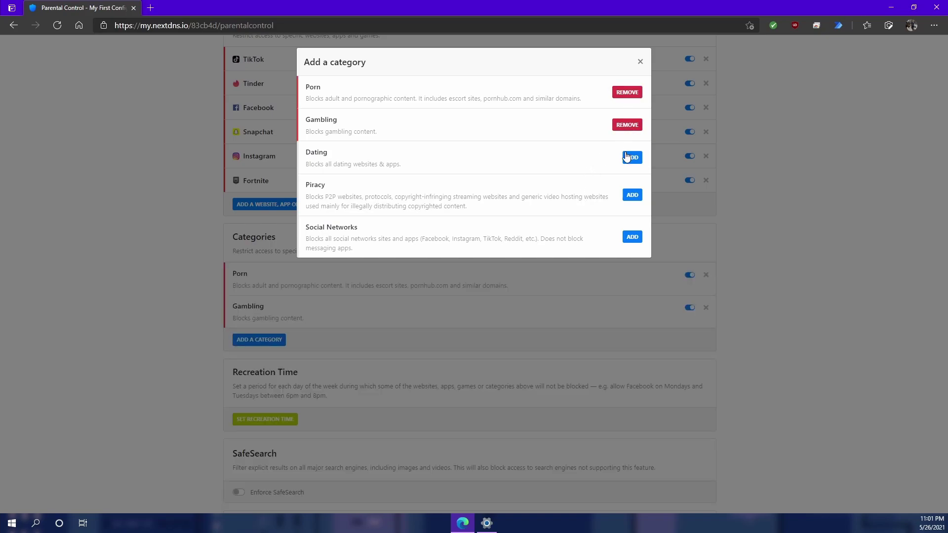
pyautogui.click(632, 196)
pyautogui.click(633, 237)
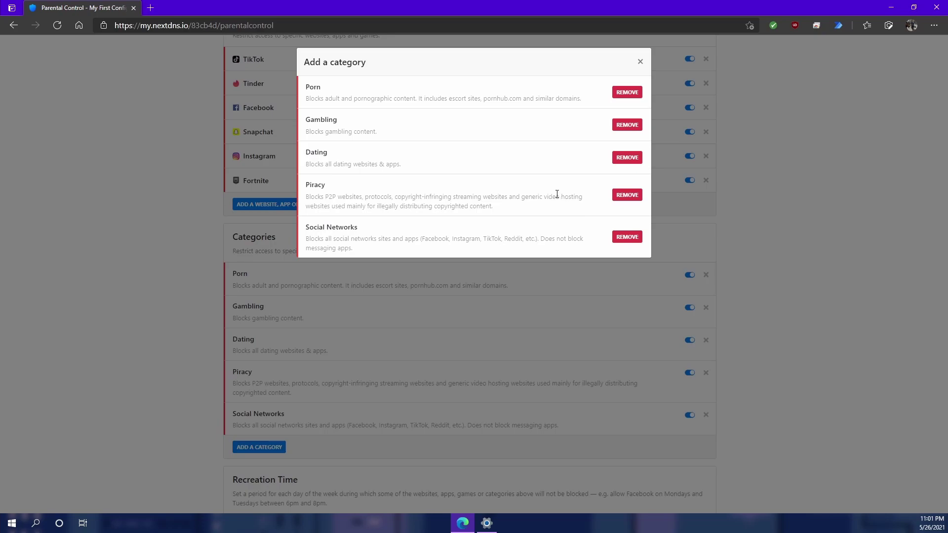
pyautogui.press('Escape')
pyautogui.scroll(7, 562, 214)
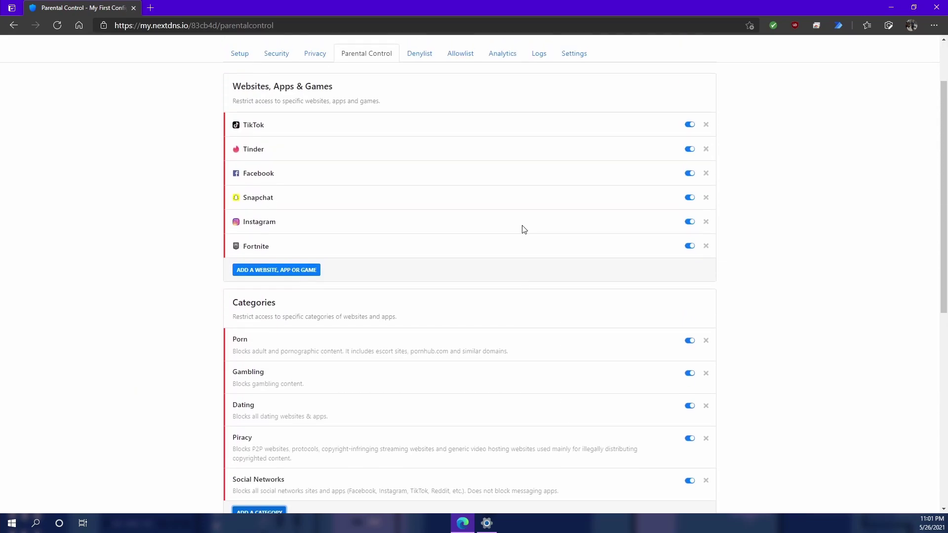
pyautogui.scroll(2, 519, 225)
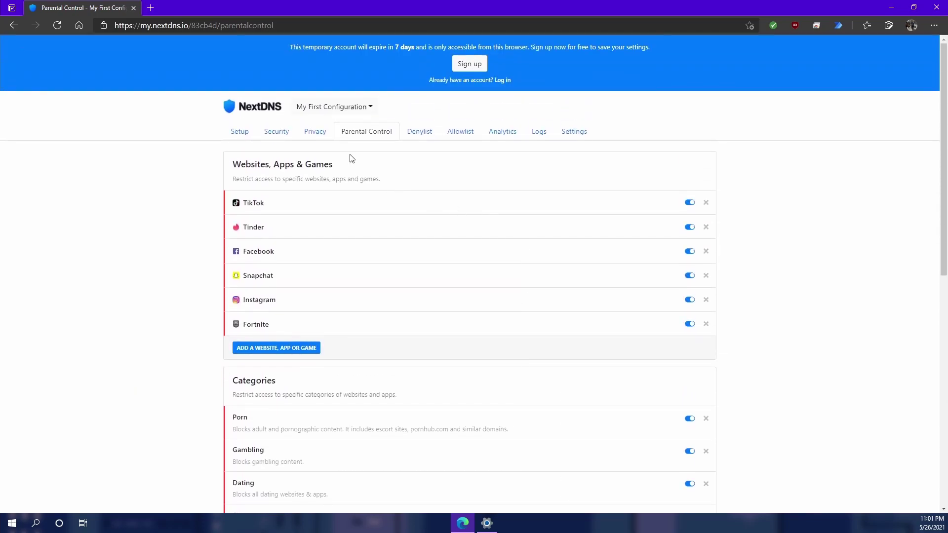
pyautogui.click(417, 131)
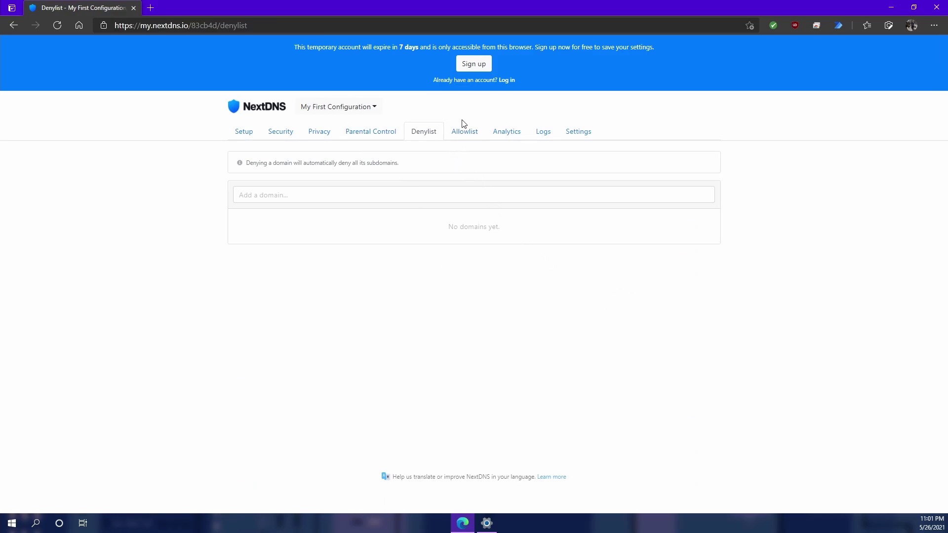
pyautogui.click(304, 192)
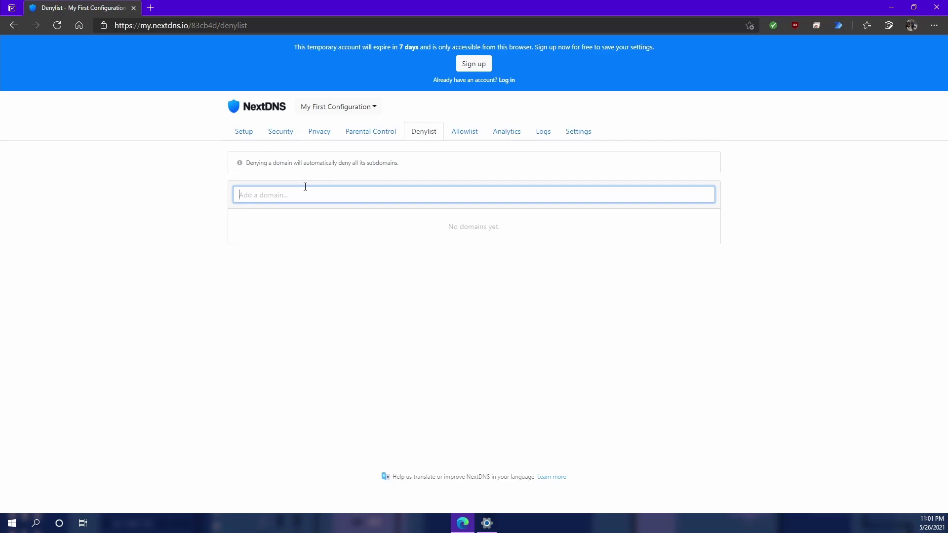
pyautogui.write('www.google.co')
pyautogui.press('BackSpace')
pyautogui.press('BackSpace')
pyautogui.write('com')
pyautogui.press('Return')
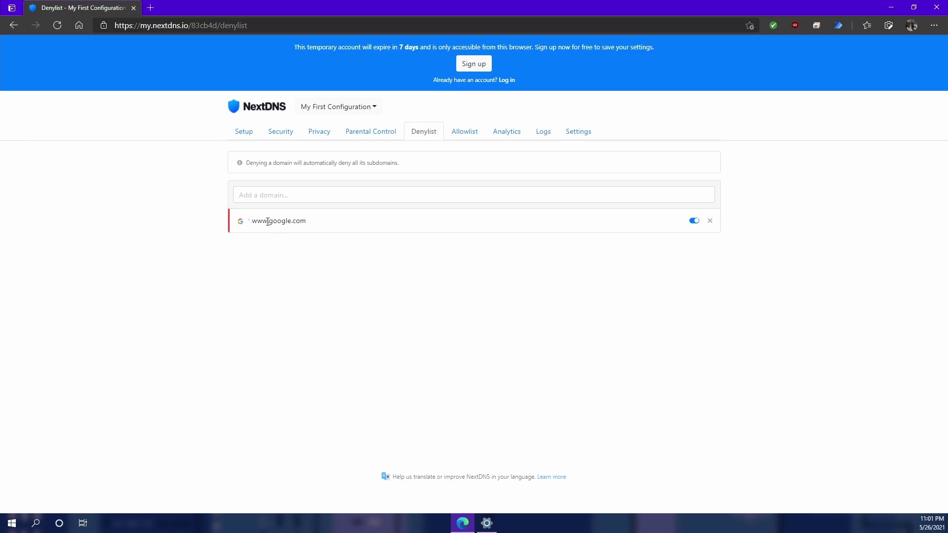
# Load google.com in a new Edge tab to confirm it is blocked, then return to the Denylist.
pyautogui.click(150, 8)
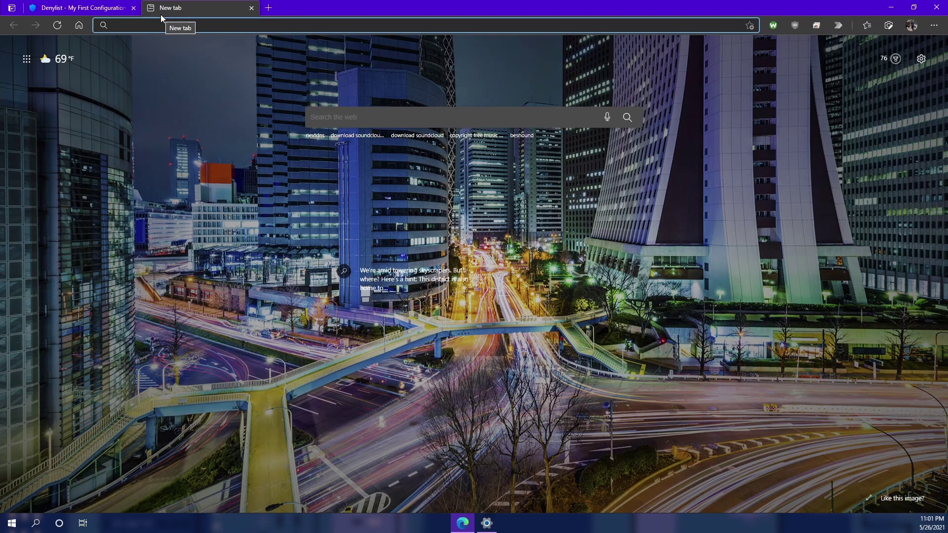
pyautogui.write('google.com')
pyautogui.press('Return')
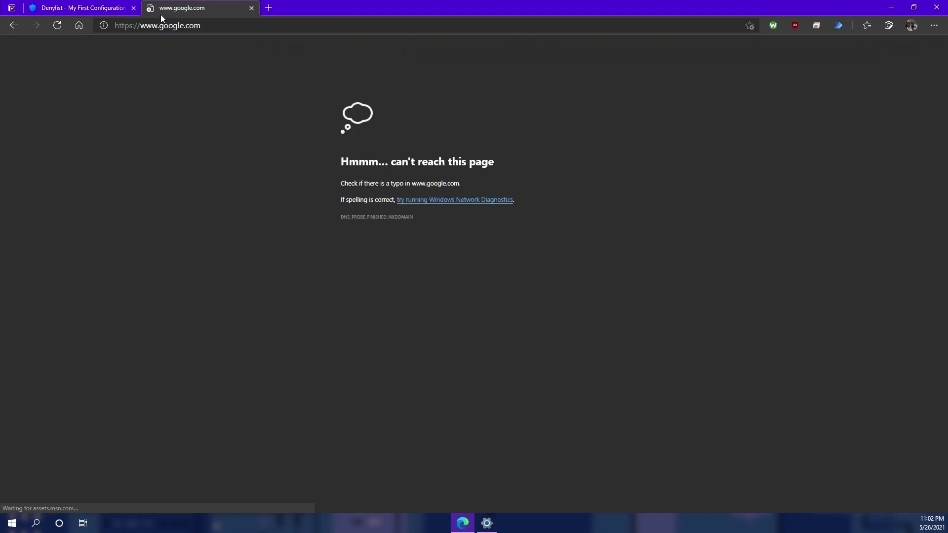
pyautogui.click(96, 10)
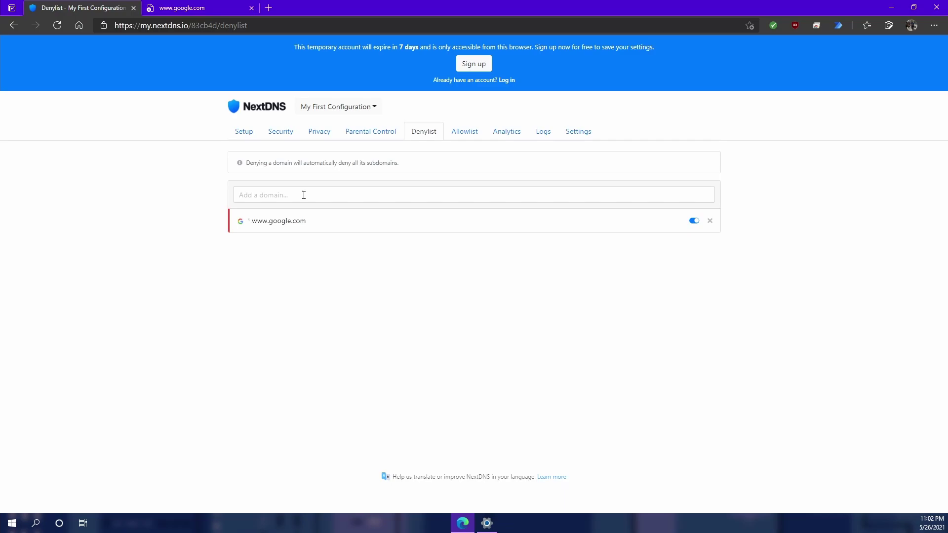
# Open Analytics and highlight the total of 66 queries.
pyautogui.click(507, 132)
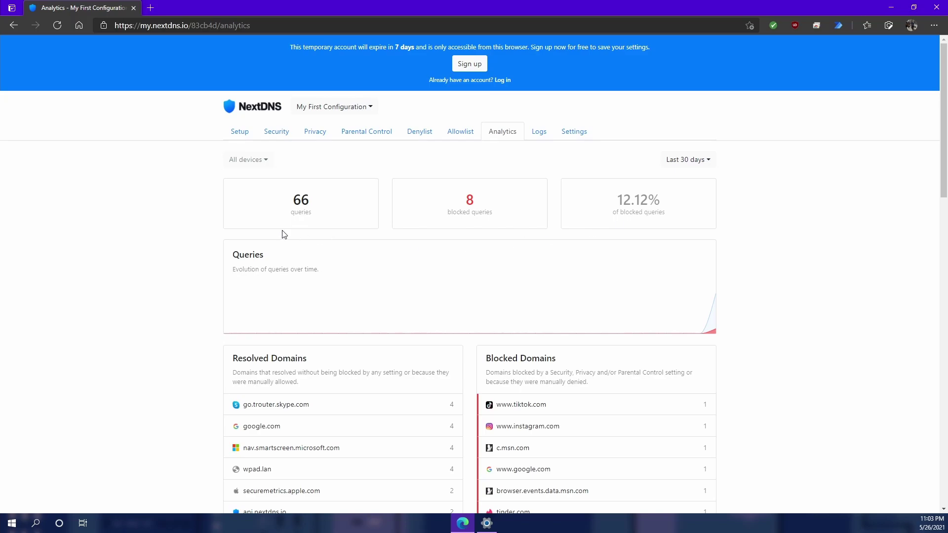
pyautogui.moveTo(292, 198); pyautogui.dragTo(315, 206)
pyautogui.click(469, 199)
# Review the msn.com blocked domains and the Energized Ultimate blocked reason.
pyautogui.scroll(-3, 796, 279)
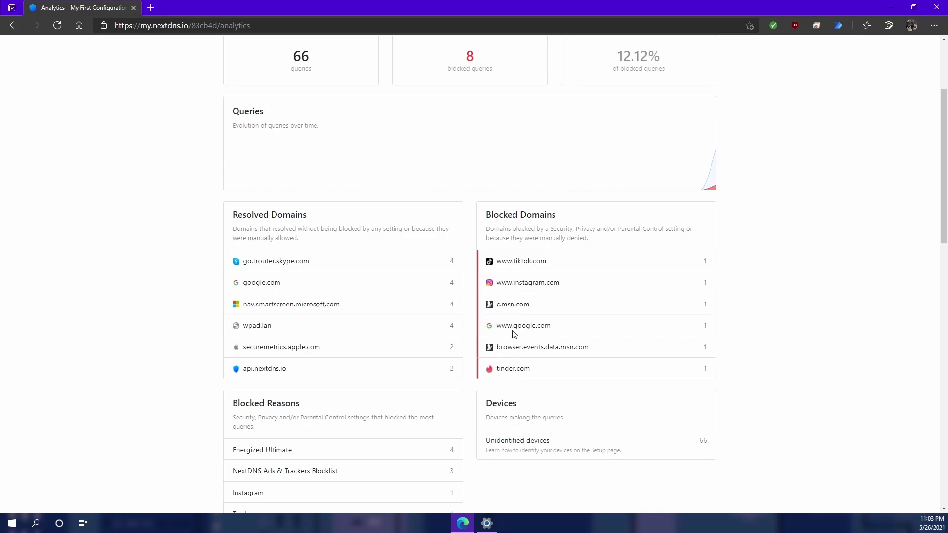
pyautogui.moveTo(710, 347); pyautogui.dragTo(516, 304)
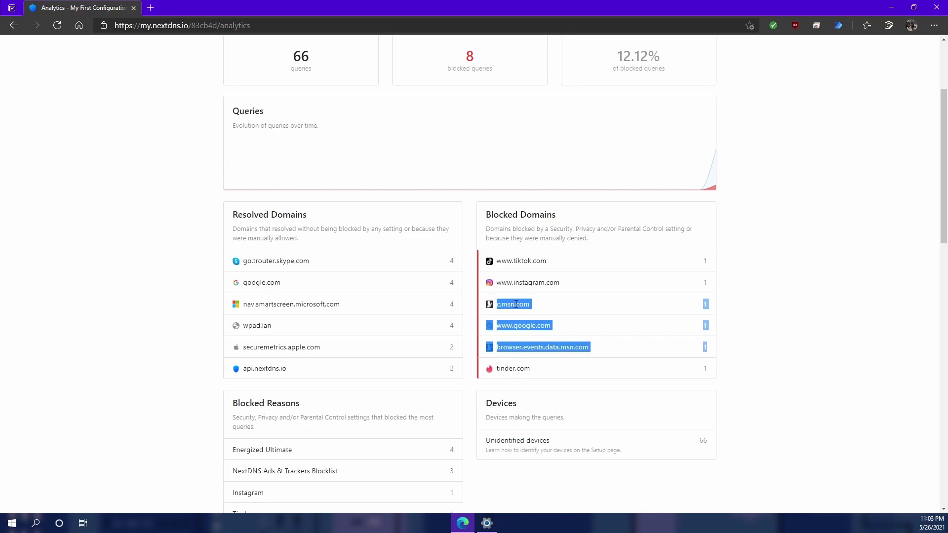
pyautogui.click(516, 304)
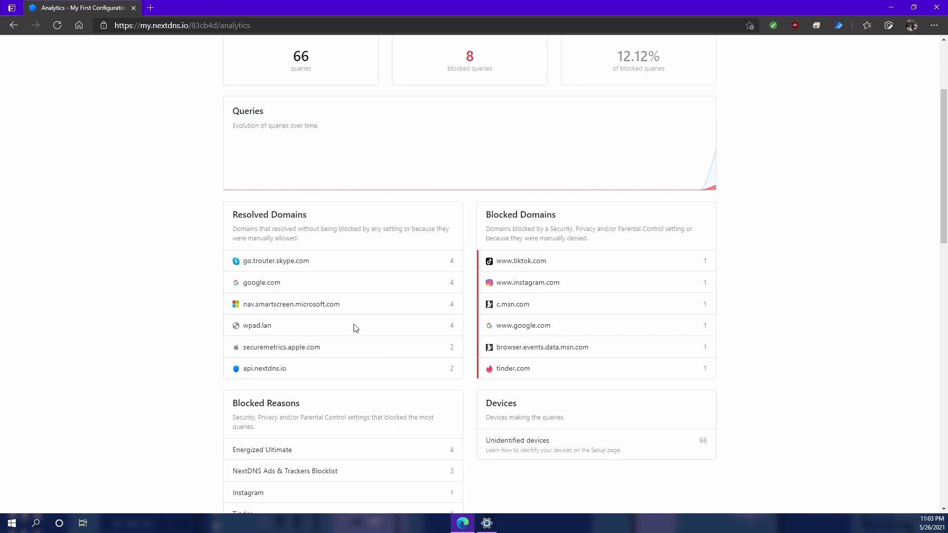
pyautogui.scroll(-4, 314, 301)
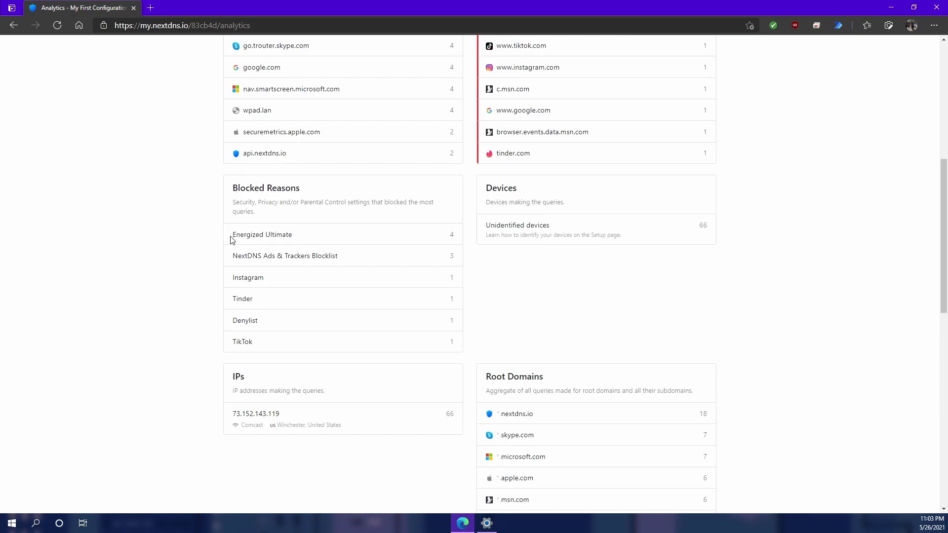
pyautogui.moveTo(232, 236); pyautogui.dragTo(302, 239)
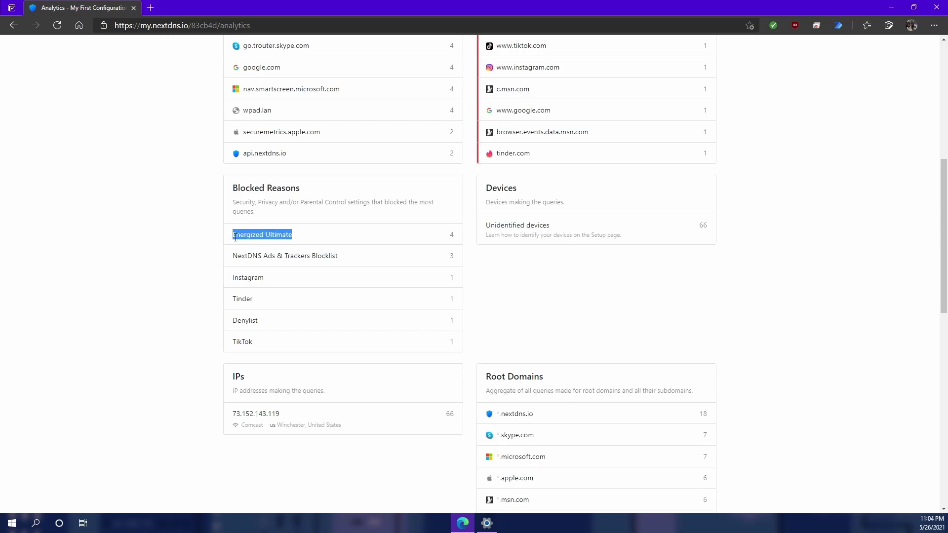
pyautogui.scroll(6, 591, 319)
pyautogui.scroll(1, 591, 319)
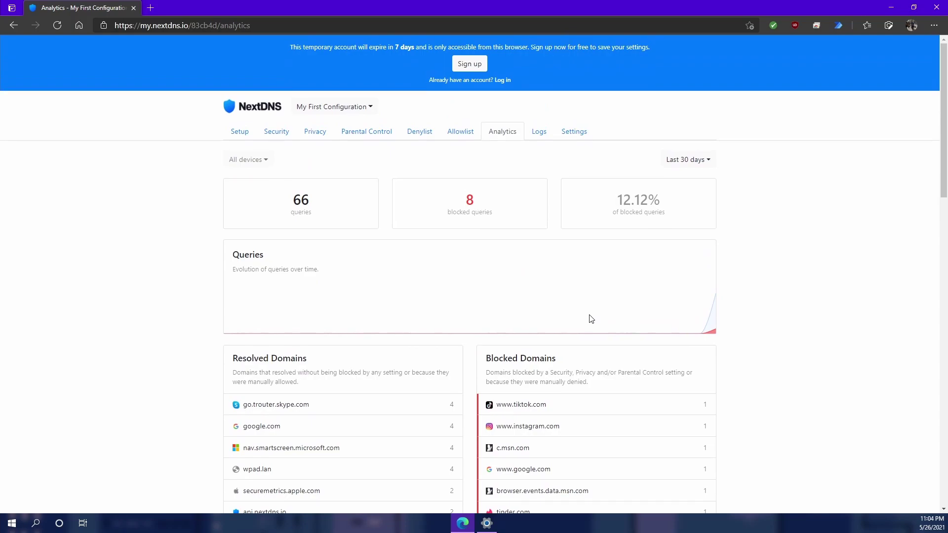
# Open the Logs page and switch on the Raw DNS logs filter.
pyautogui.click(543, 136)
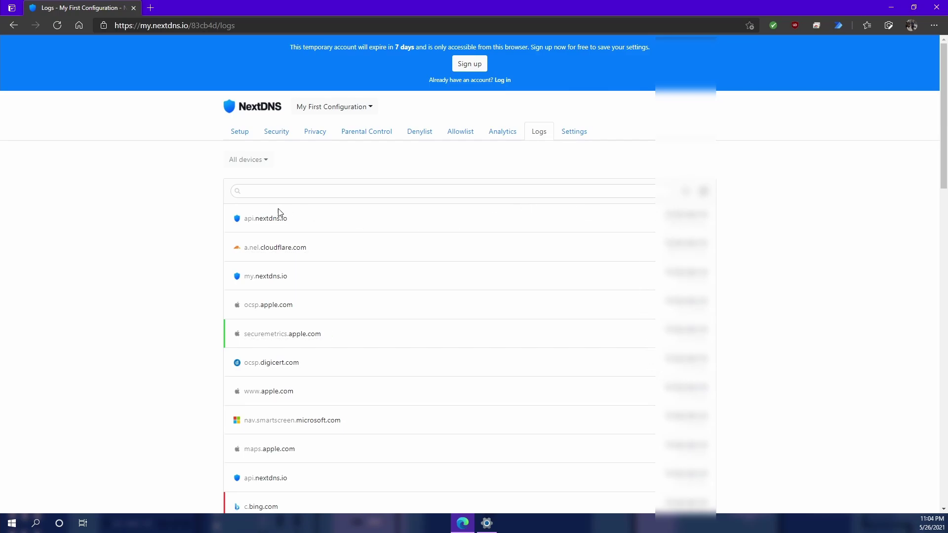
pyautogui.scroll(-5, 349, 313)
pyautogui.scroll(5, 351, 313)
pyautogui.click(686, 192)
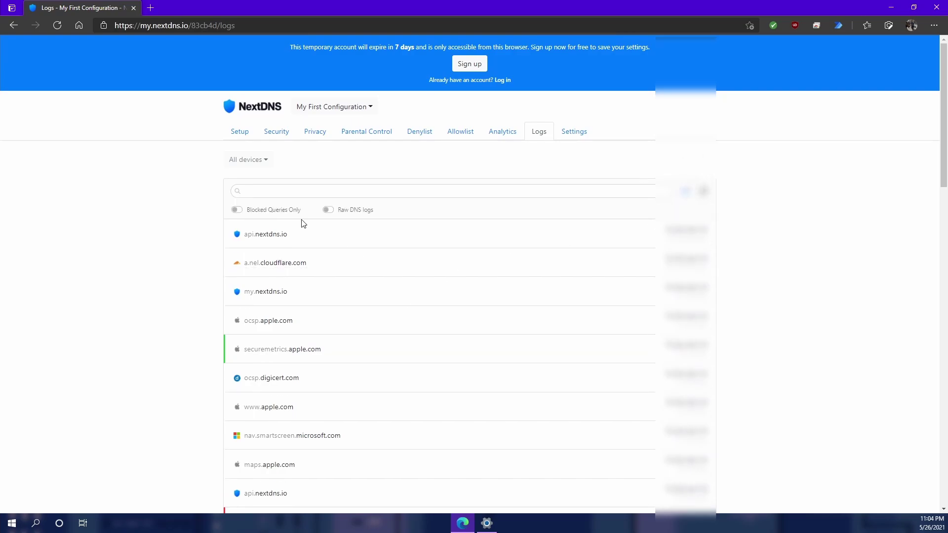
pyautogui.click(331, 211)
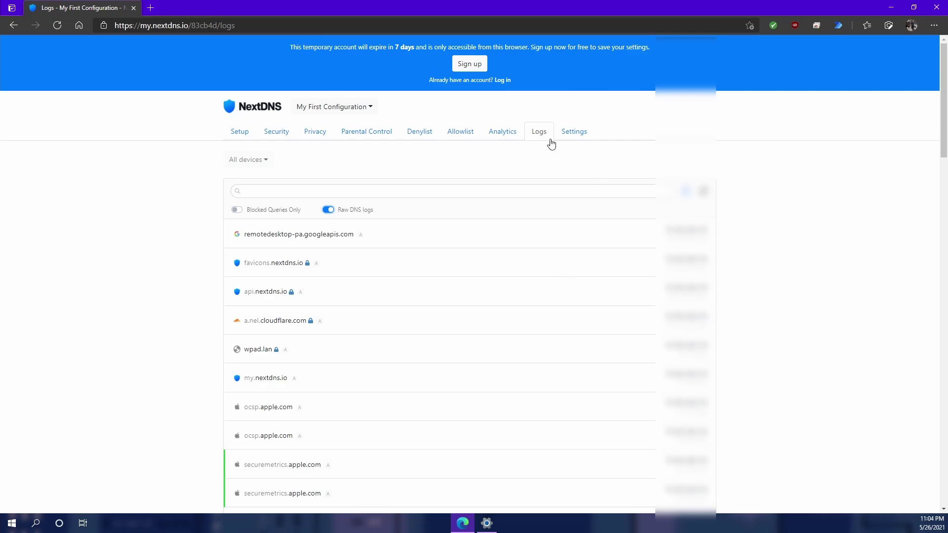
# Open the configuration's Settings and scroll through the Logs, Block Page and Performance sections.
pyautogui.click(580, 137)
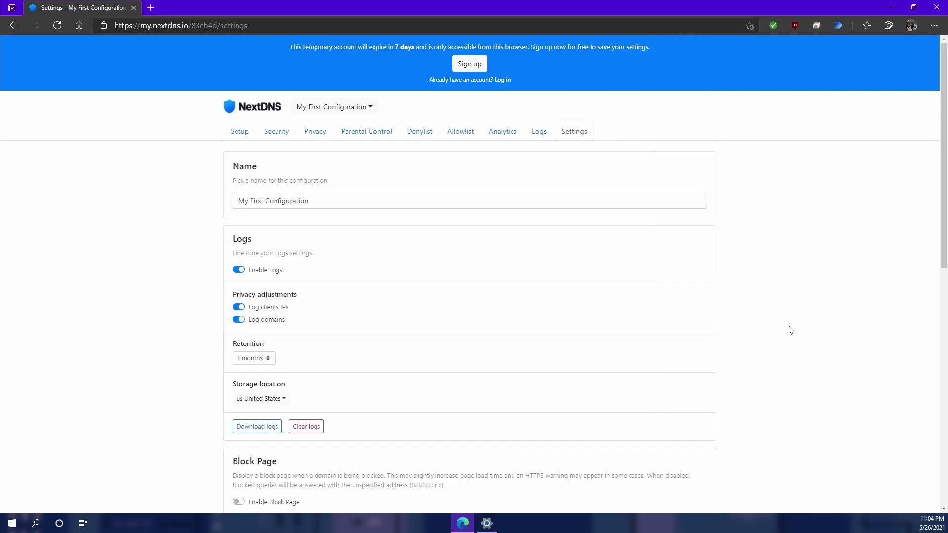
pyautogui.scroll(-4, 770, 318)
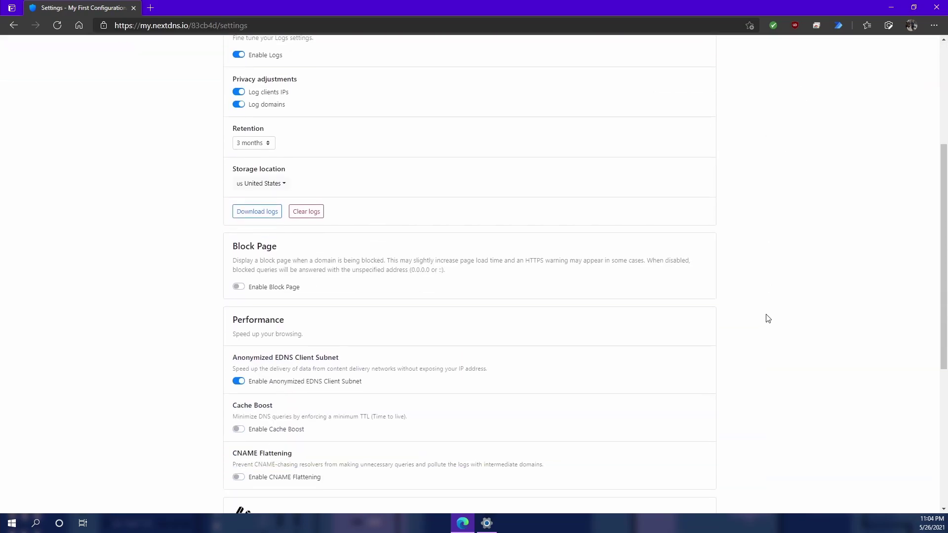
pyautogui.scroll(-3, 468, 394)
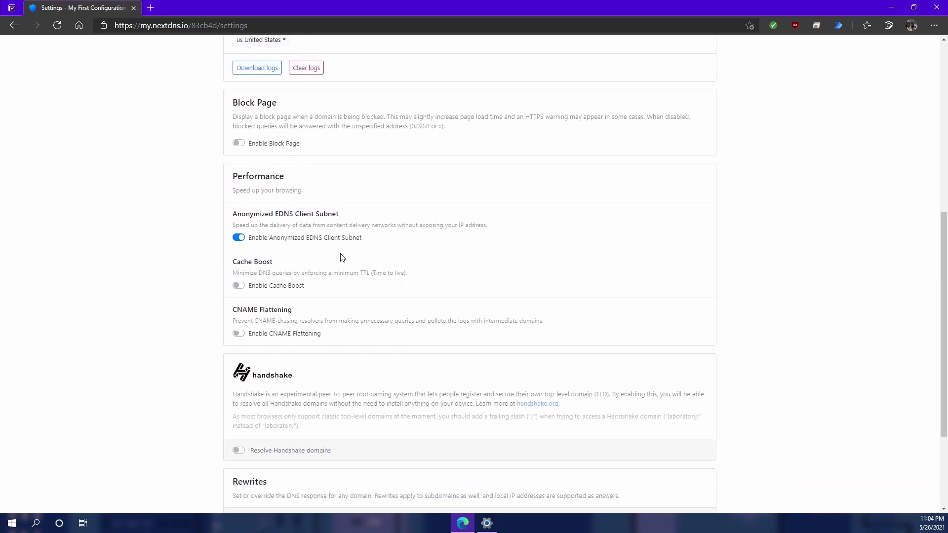
pyautogui.scroll(-3, 366, 296)
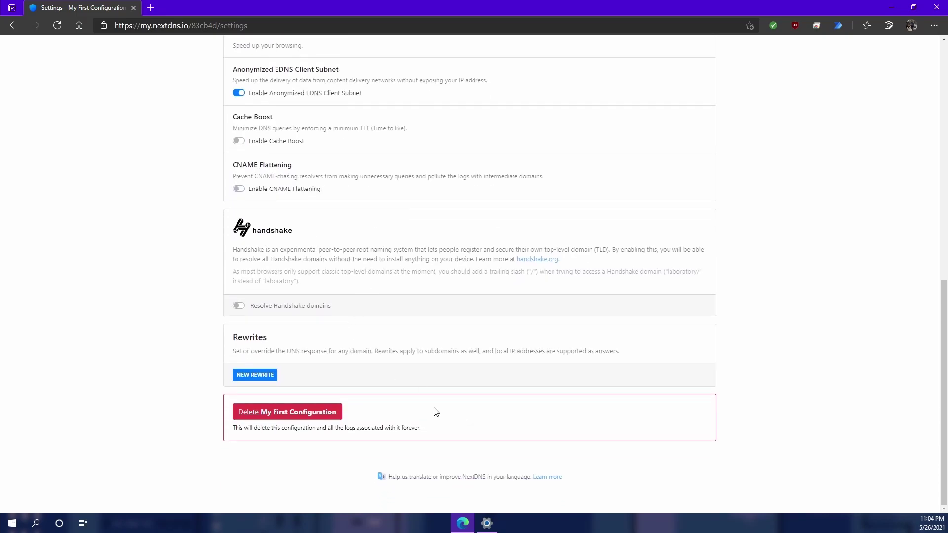